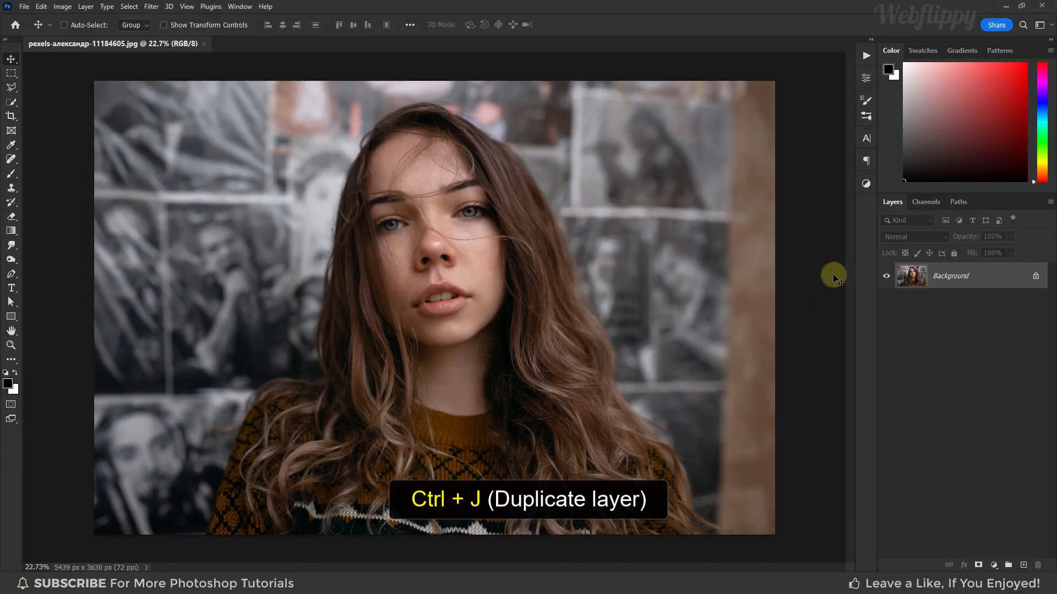
# Duplicate the Background layer, name the copy "Halftone Lines" and convert it to a smart object
pyautogui.hotkey('ctrl', 'j')
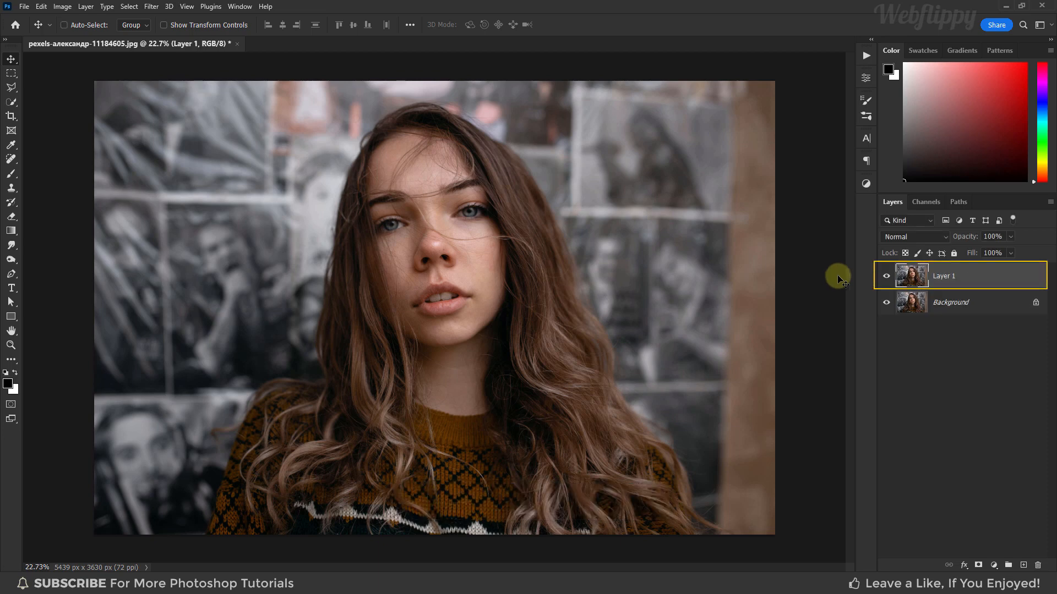
pyautogui.doubleClick(945, 275)
pyautogui.write('Halftone Lines')
pyautogui.press('Return')
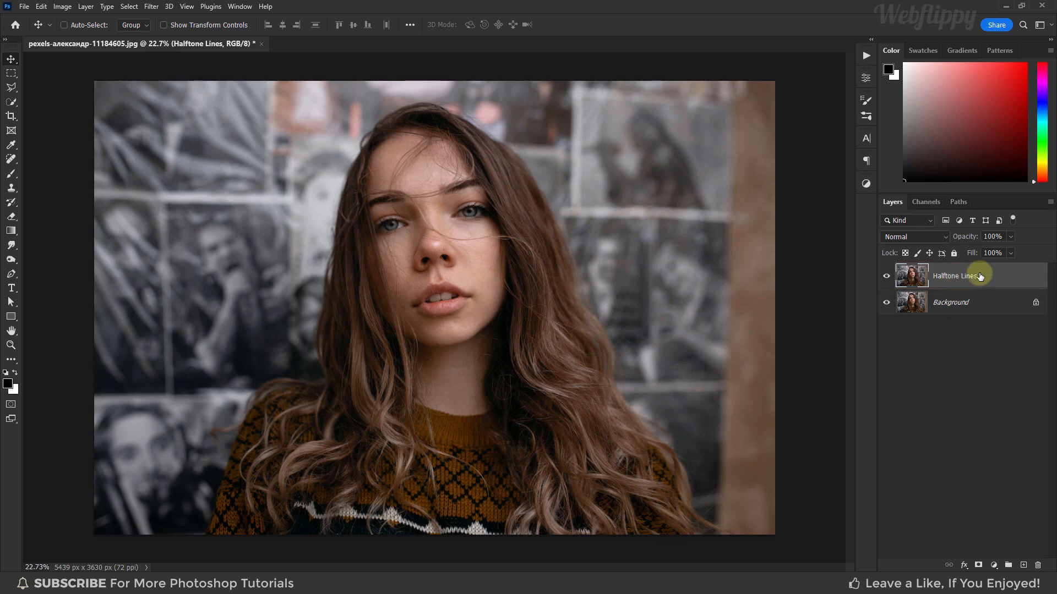
pyautogui.rightClick(977, 275)
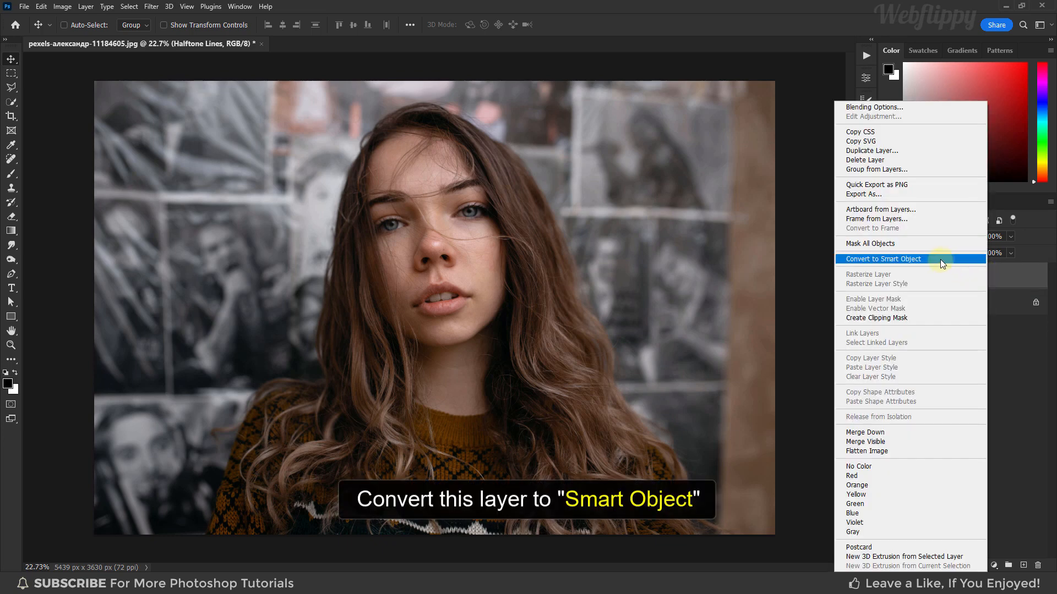
pyautogui.click(940, 260)
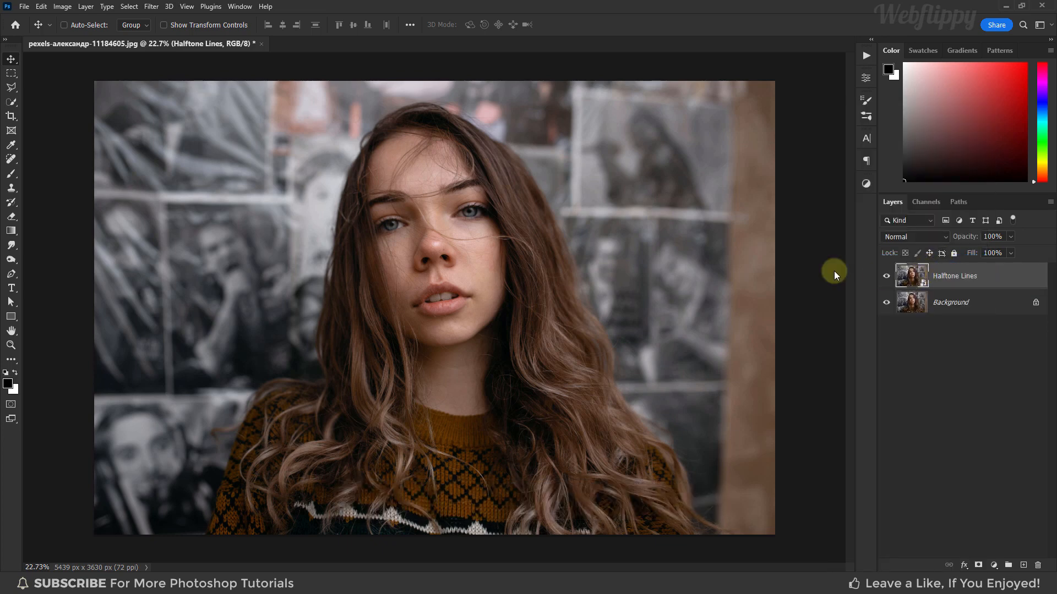
# Open the Filter Gallery for the Halftone Lines layer and choose the Halftone Pattern sketch filter
pyautogui.click(152, 8)
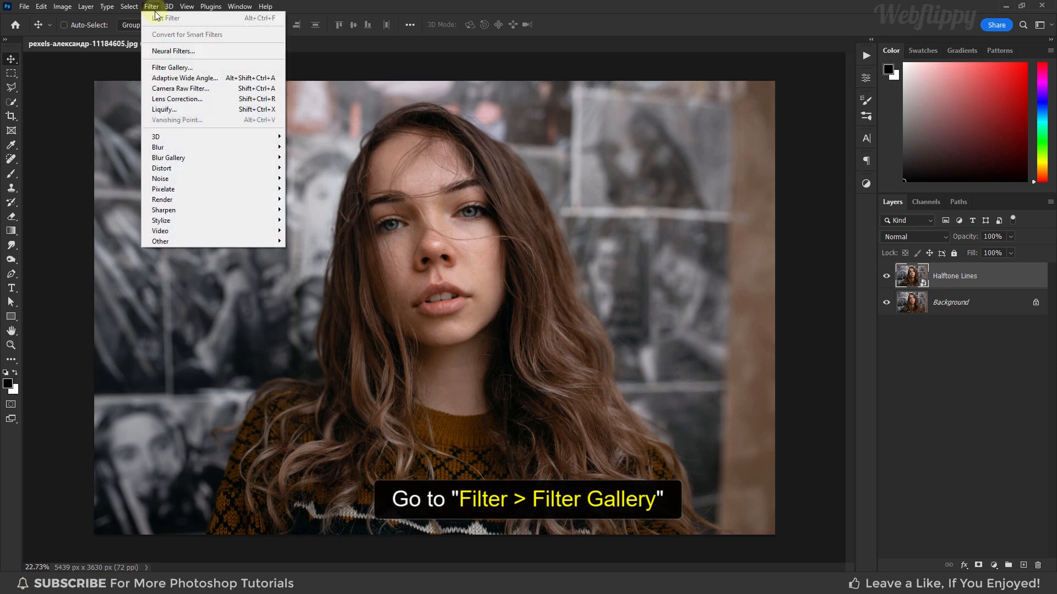
pyautogui.click(198, 67)
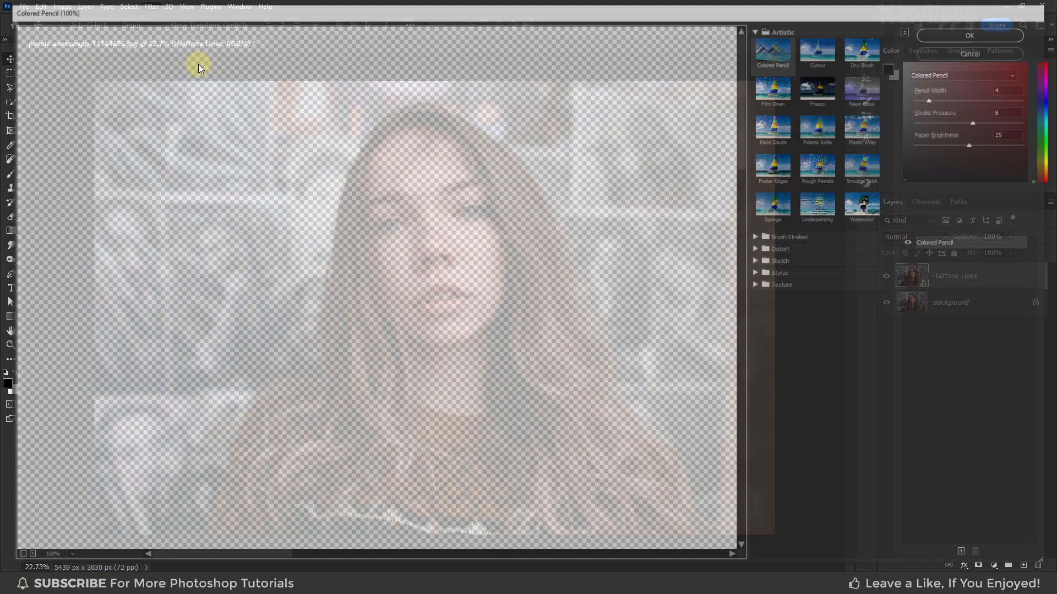
pyautogui.click(65, 558)
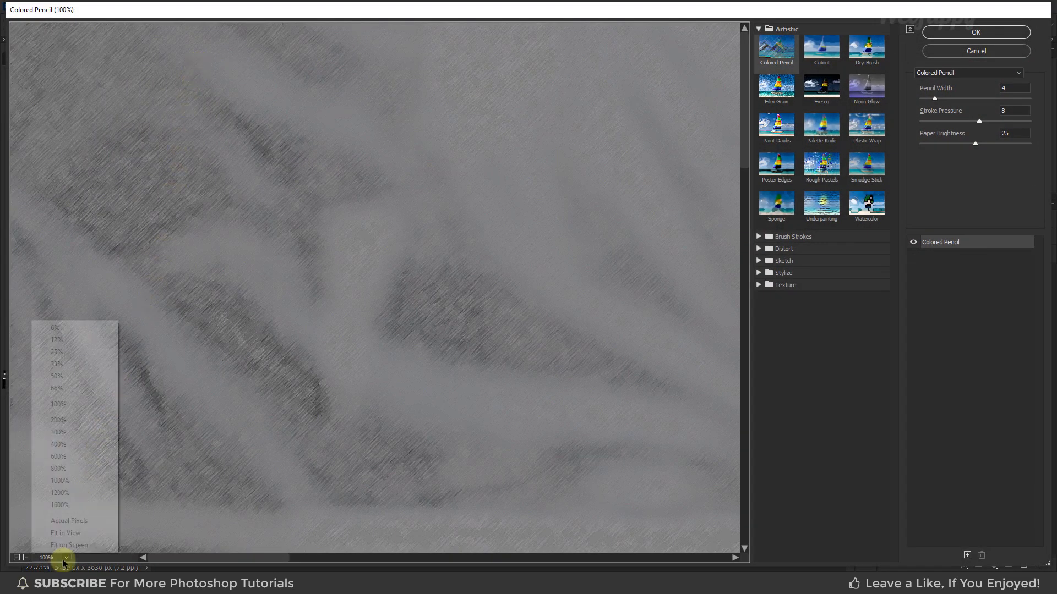
pyautogui.click(68, 545)
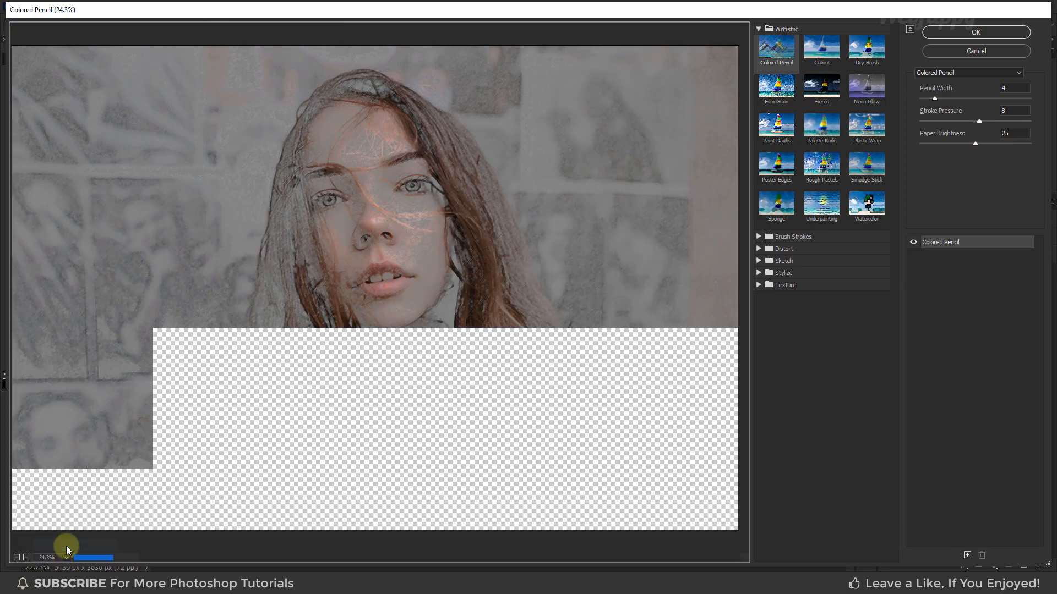
pyautogui.click(760, 29)
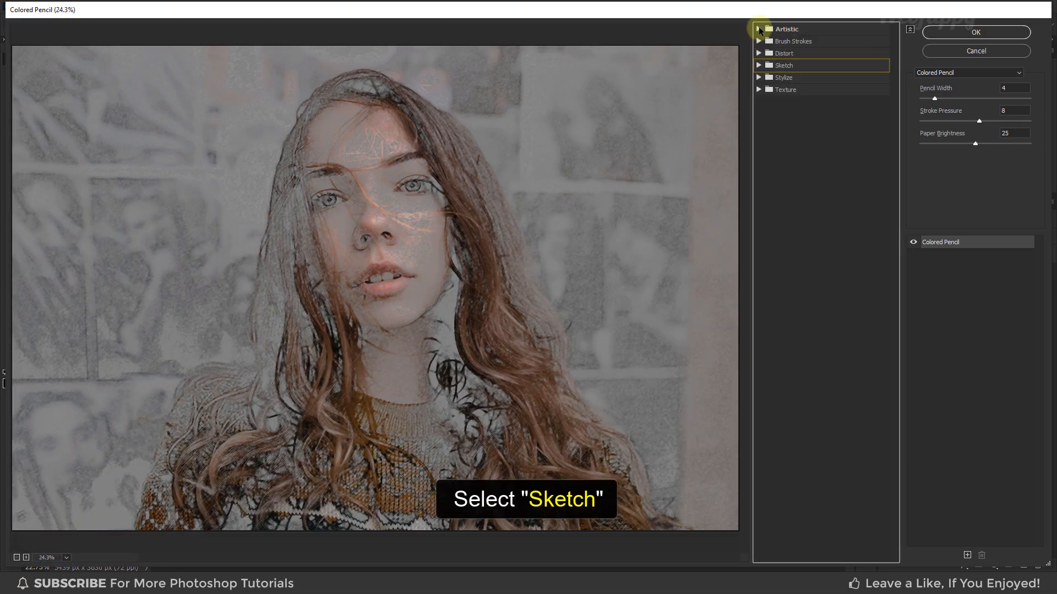
pyautogui.click(779, 66)
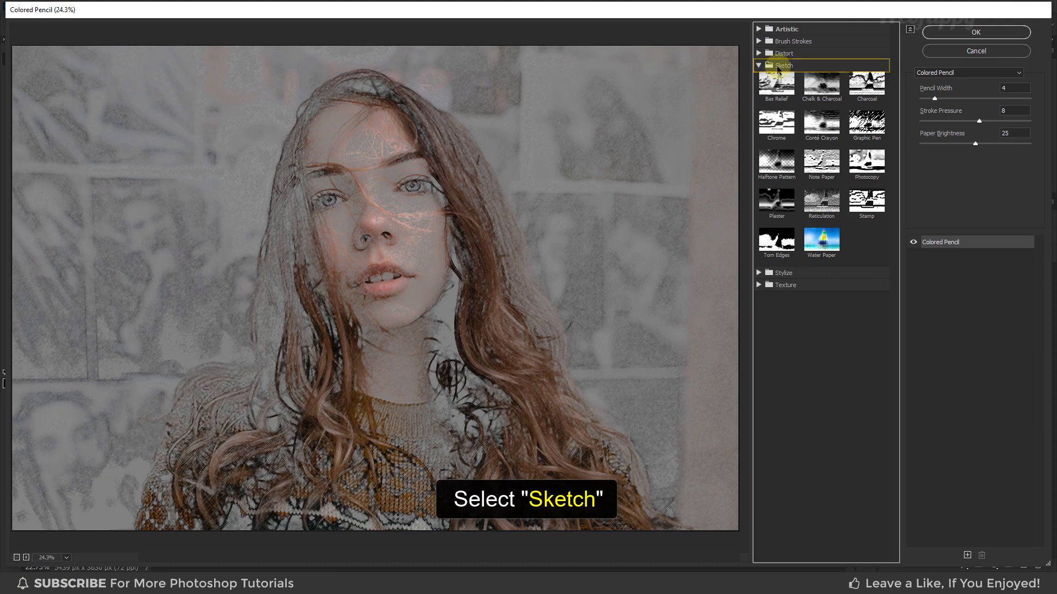
pyautogui.click(778, 165)
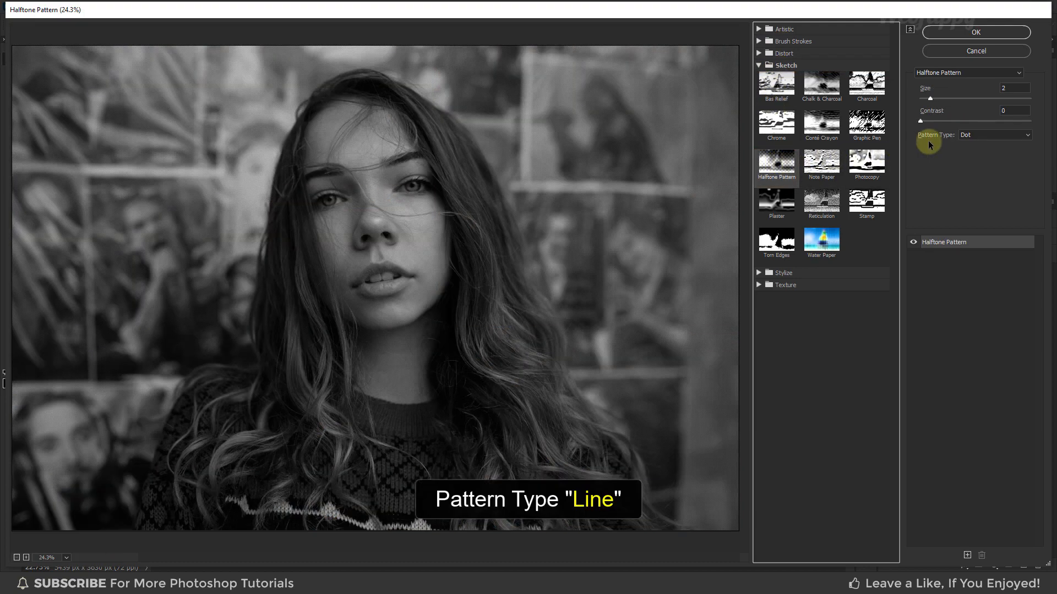
# Apply the Halftone Pattern filter with pattern type Line, size 8 and contrast 5
pyautogui.click(992, 137)
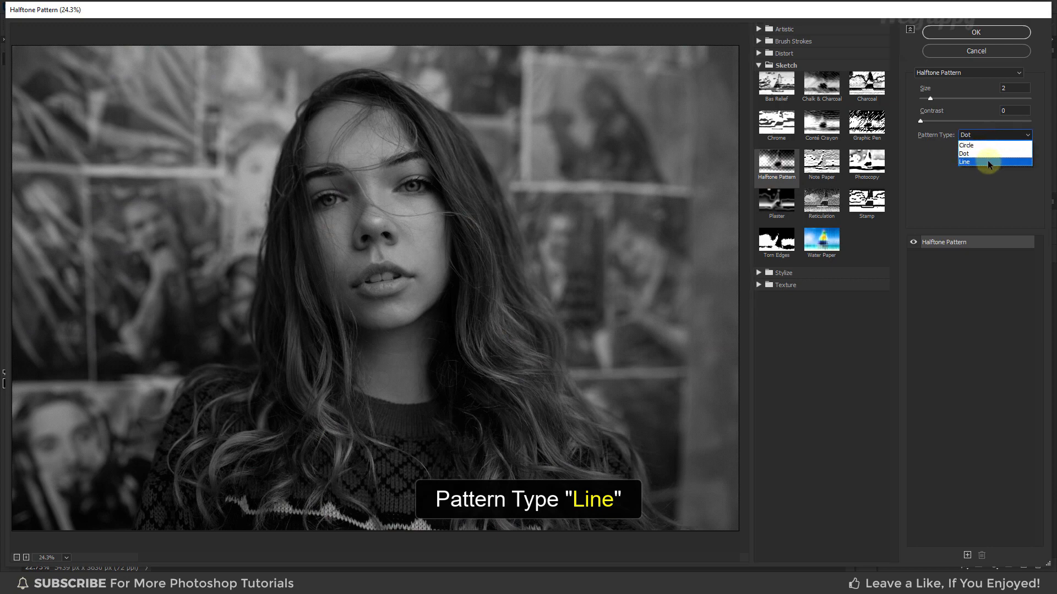
pyautogui.click(986, 160)
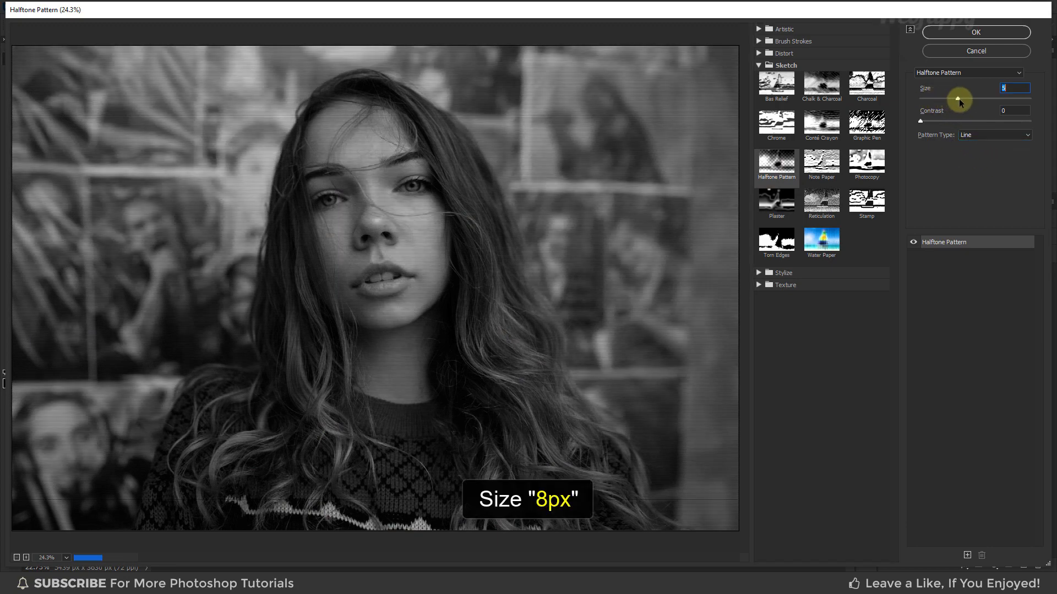
pyautogui.moveTo(975, 100); pyautogui.dragTo(990, 100)
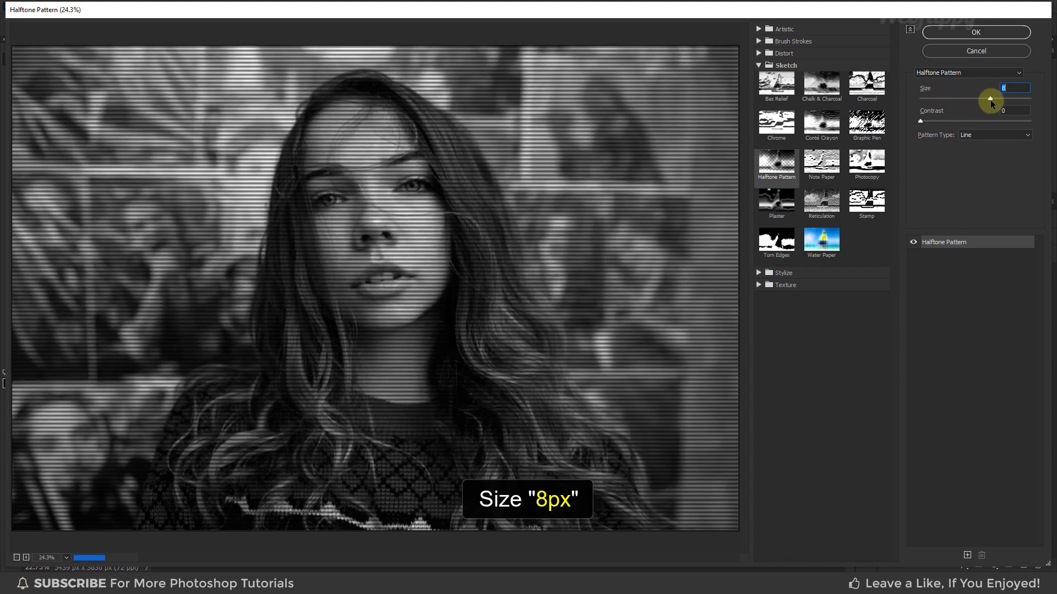
pyautogui.moveTo(922, 120)
pyautogui.mouseDown()
pyautogui.moveTo(961, 121)
pyautogui.moveTo(933, 121)
pyautogui.mouseUp()
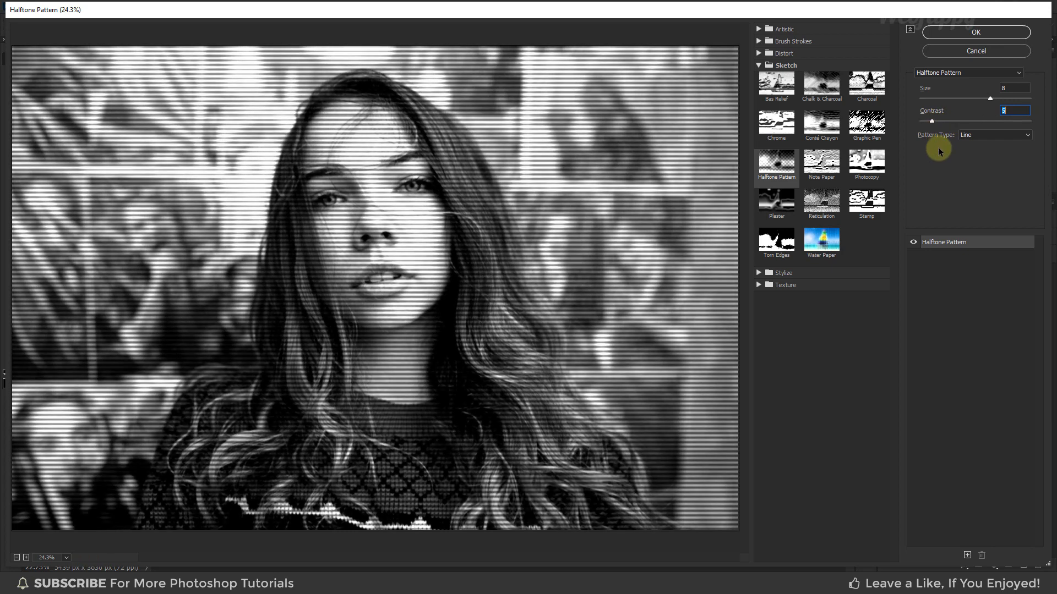
pyautogui.click(953, 33)
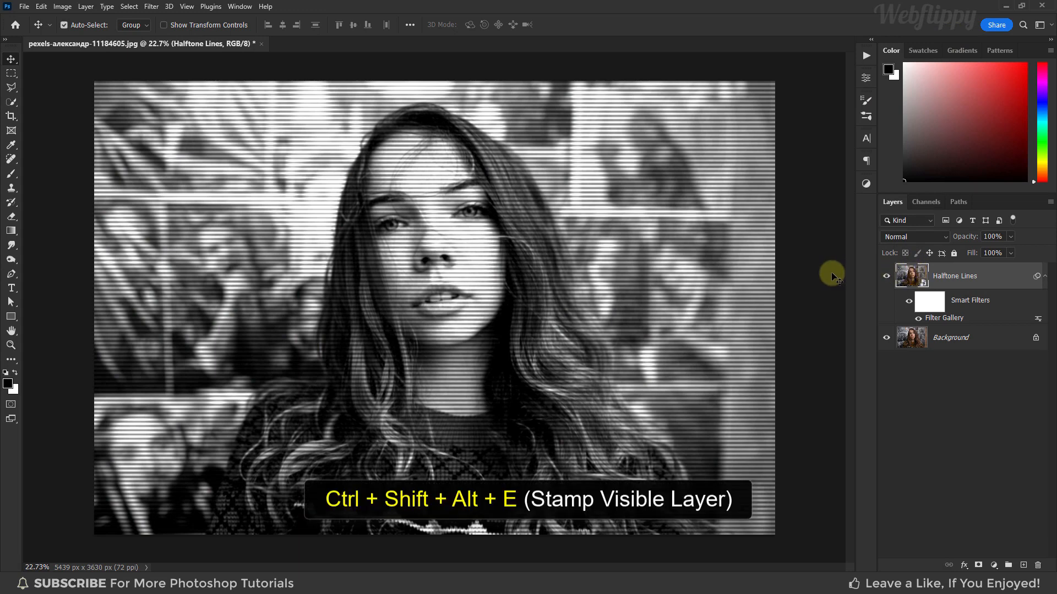
# Stamp all visible layers into a new layer named "Glitch Effect" and convert it to a smart object
pyautogui.hotkey('ctrl', 'shift', 'alt', 'e')
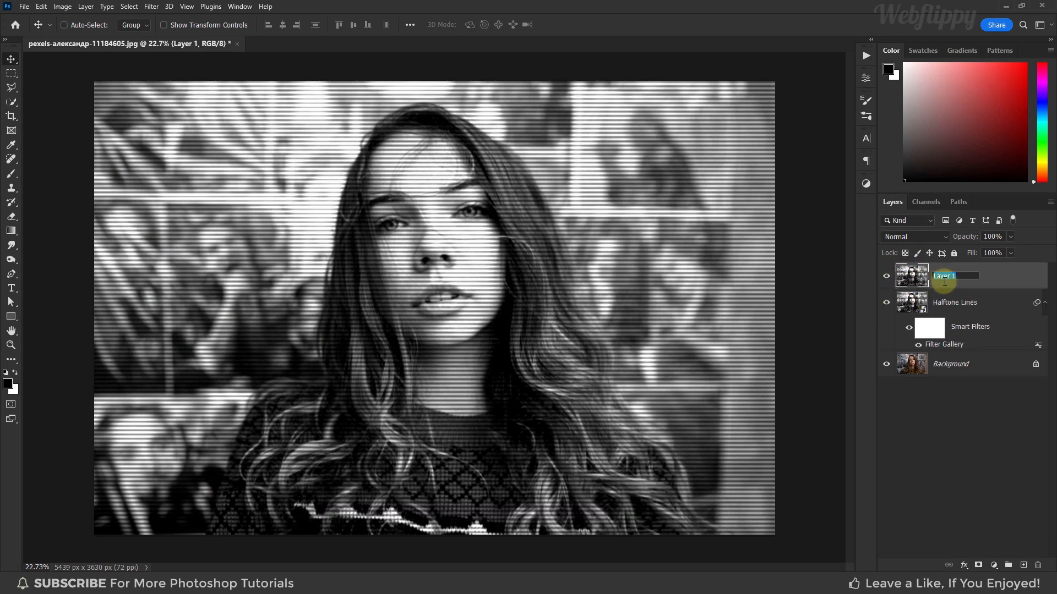
pyautogui.write('Glitch Effect')
pyautogui.press('Return')
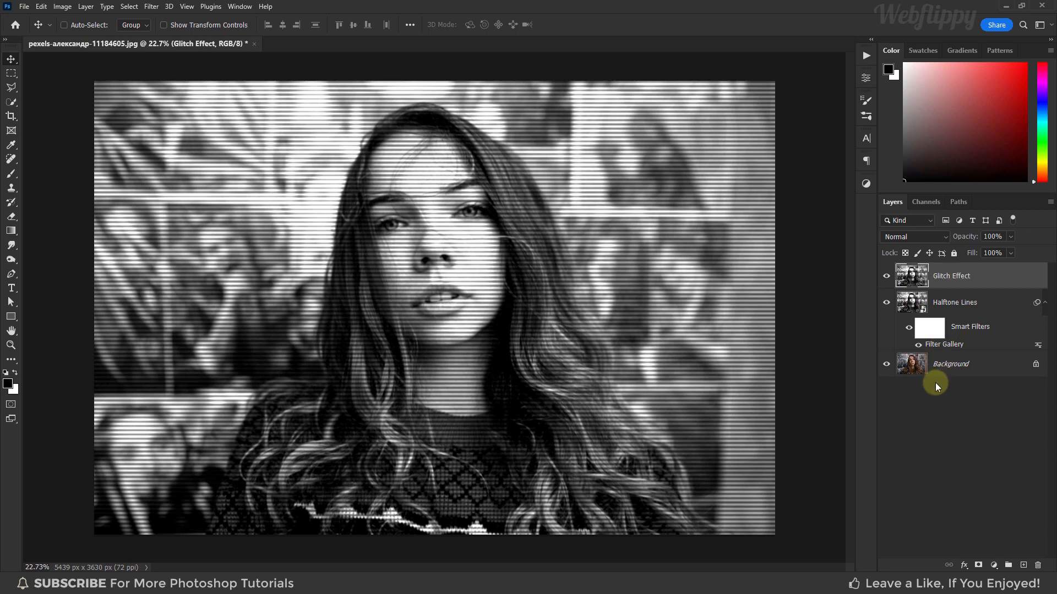
pyautogui.rightClick(990, 273)
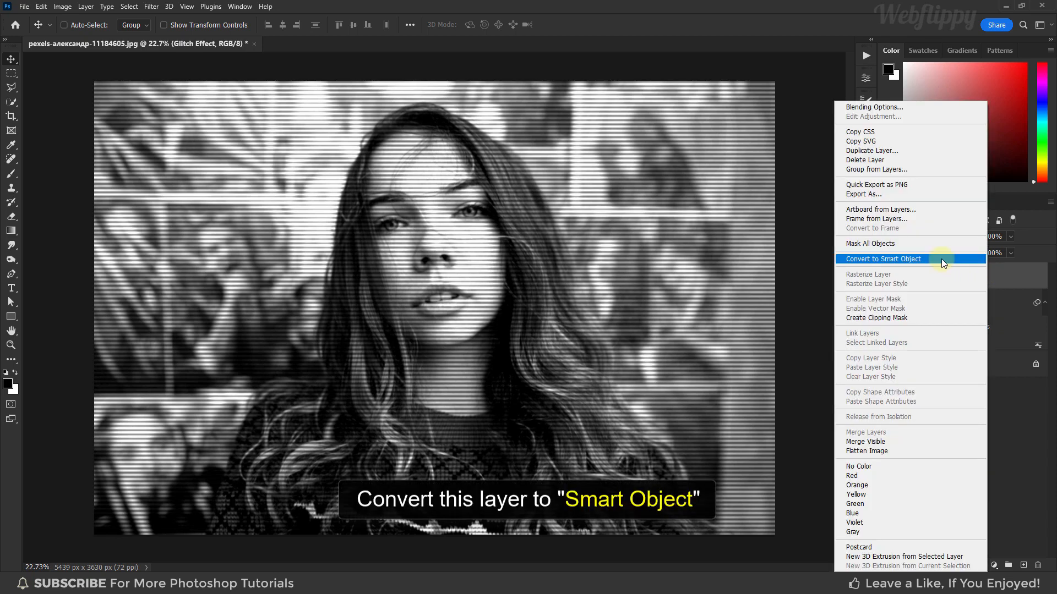
pyautogui.click(941, 258)
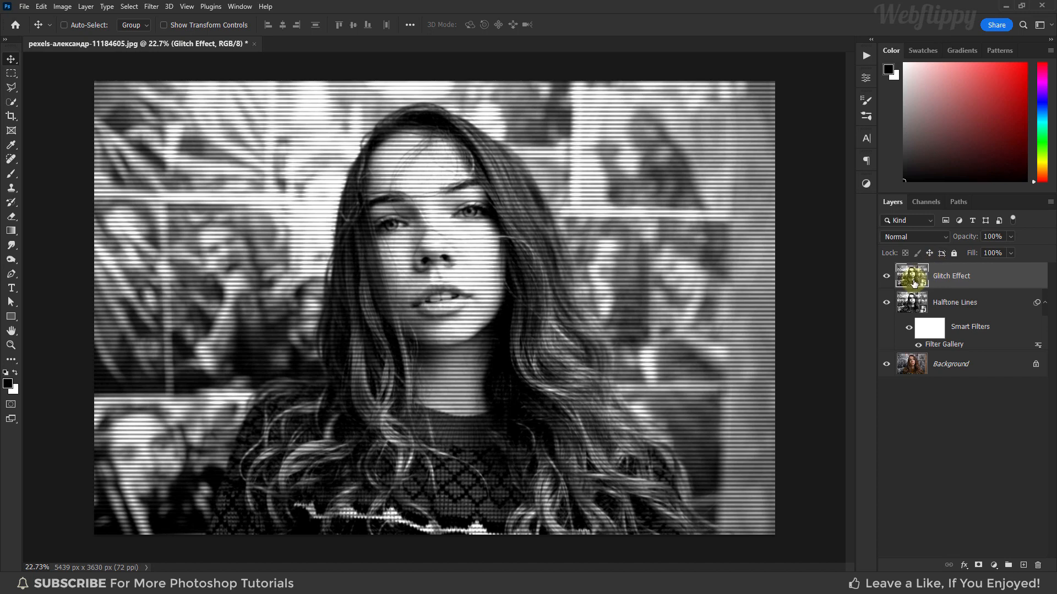
# Exclude the red channel from the Glitch Effect layer in its advanced blending options
pyautogui.rightClick(998, 277)
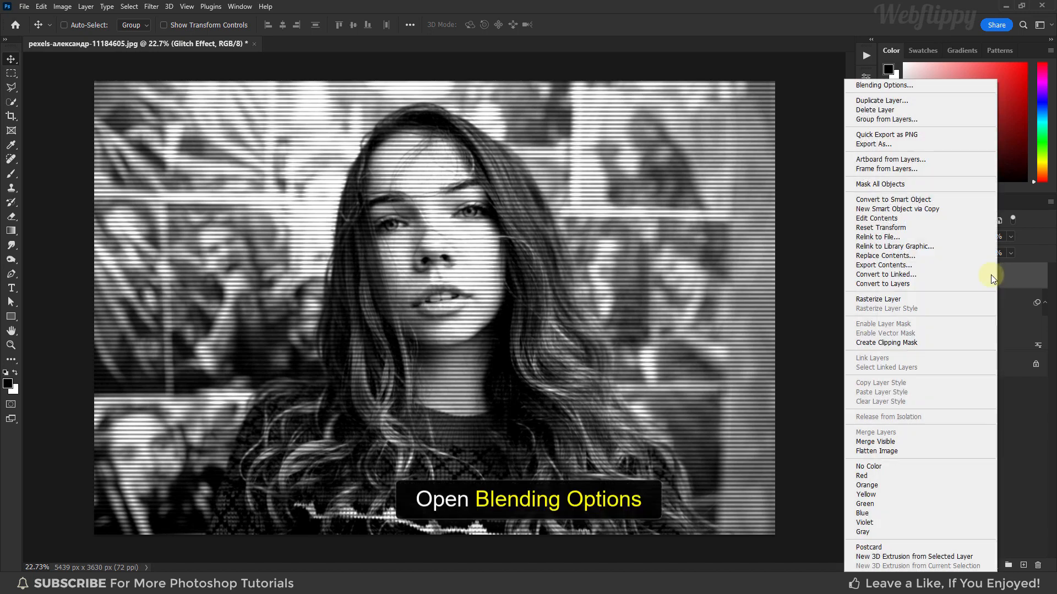
pyautogui.click(935, 85)
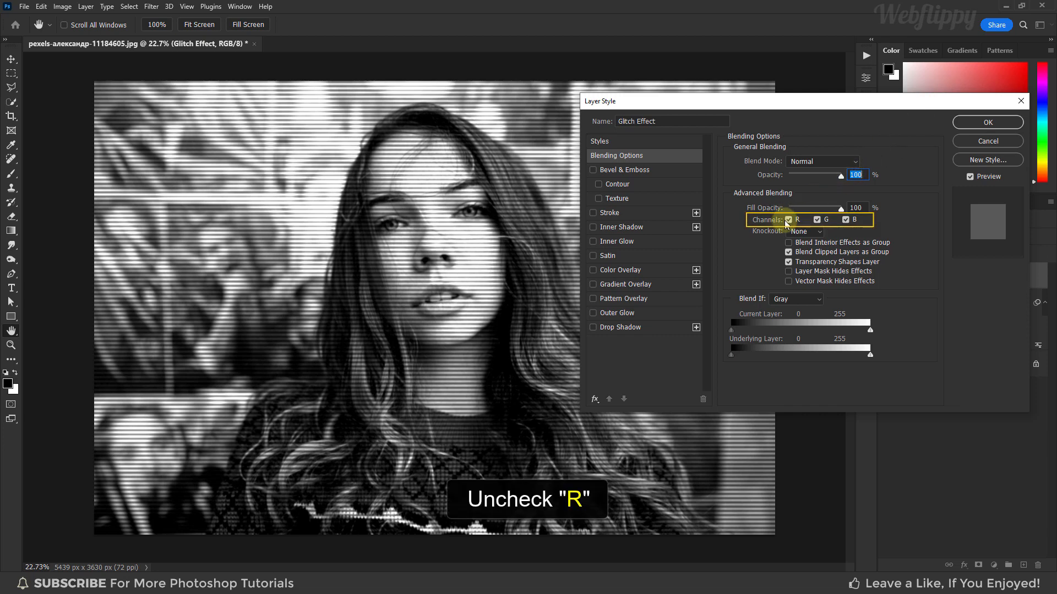
pyautogui.click(788, 220)
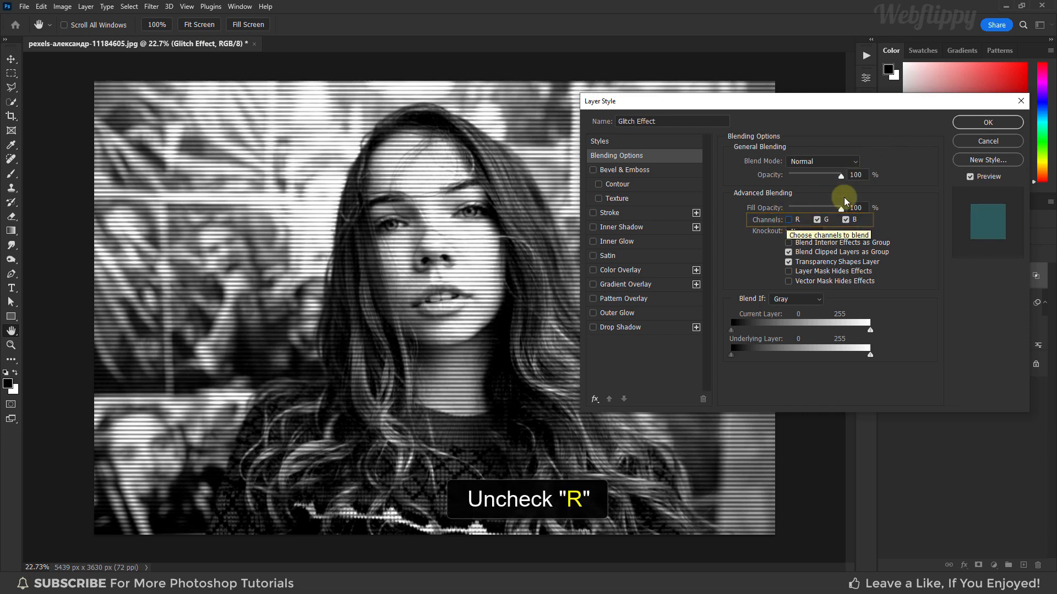
pyautogui.click(966, 123)
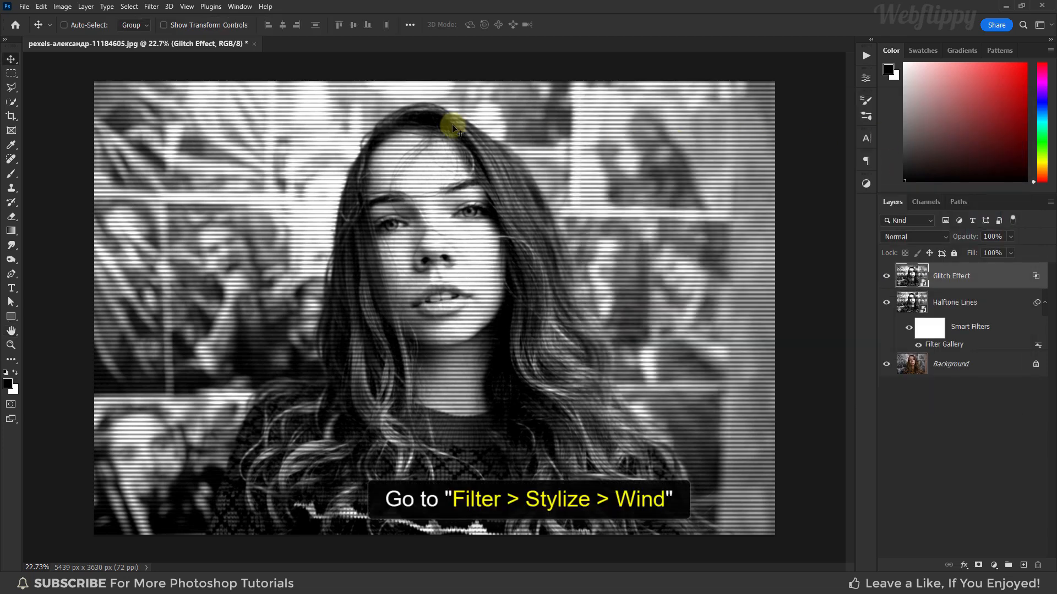
# Apply the Wind filter to the Glitch Effect layer with the Stagger method and direction From the Right
pyautogui.click(151, 6)
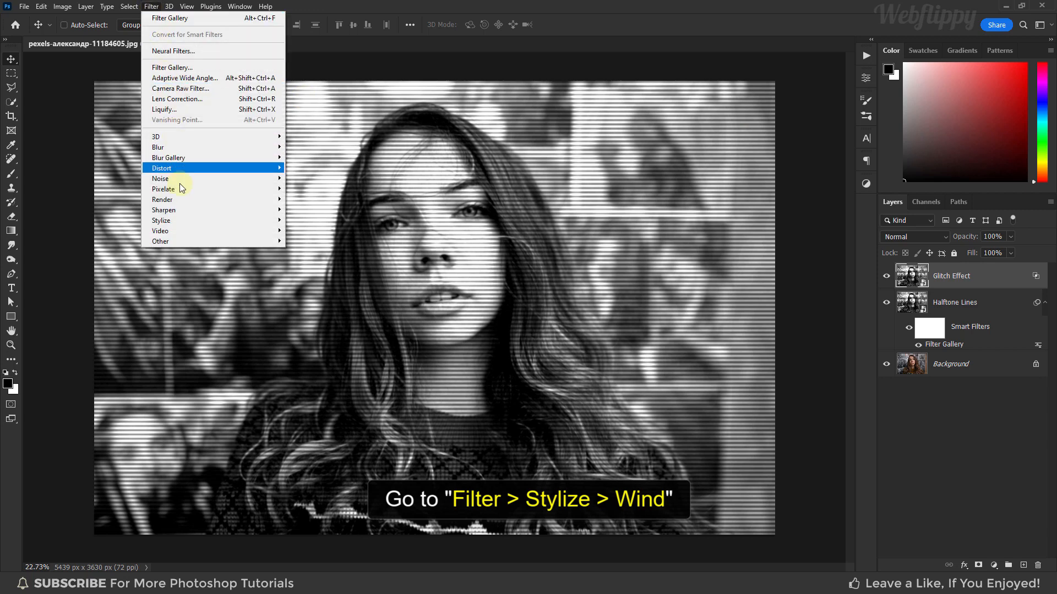
pyautogui.moveTo(180, 219)
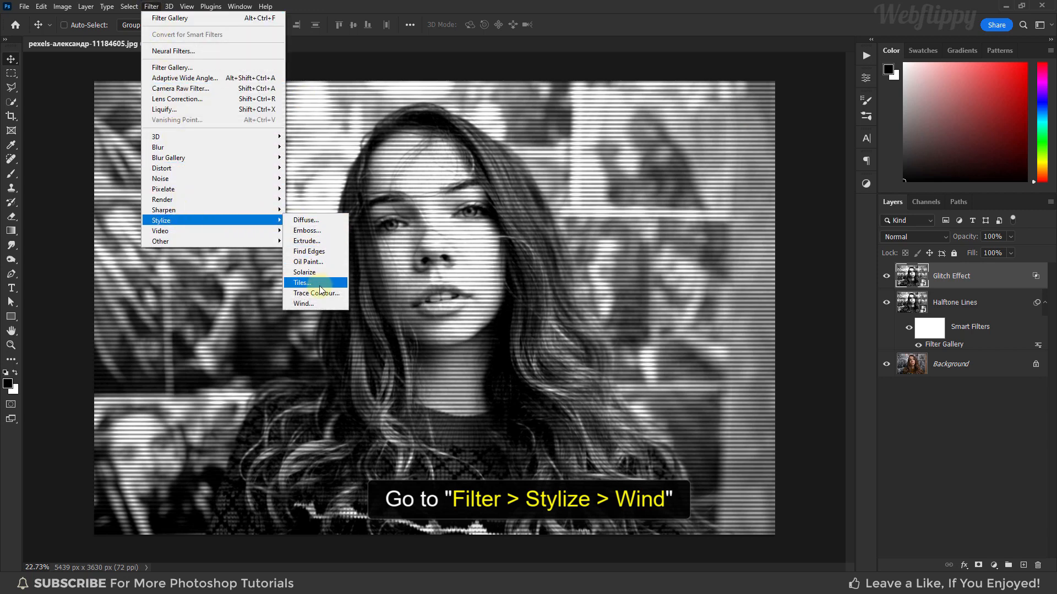
pyautogui.click(316, 305)
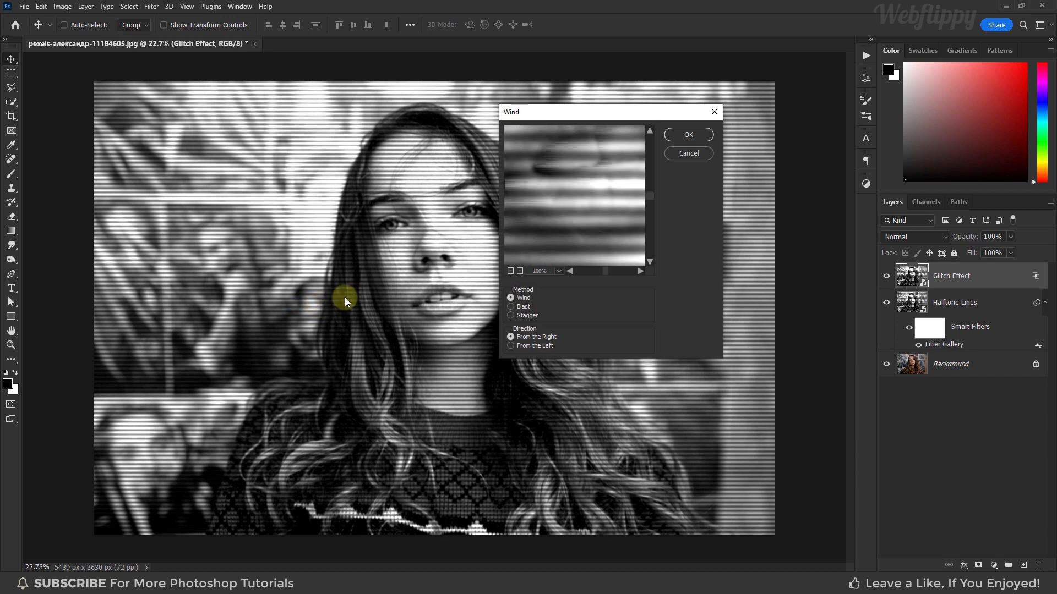
pyautogui.click(510, 270)
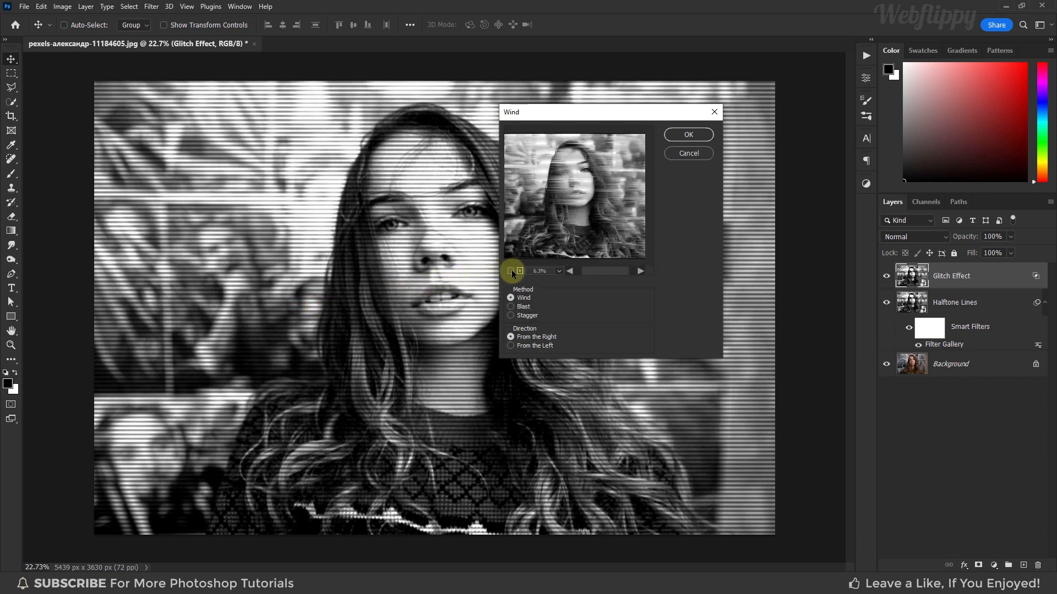
pyautogui.click(523, 317)
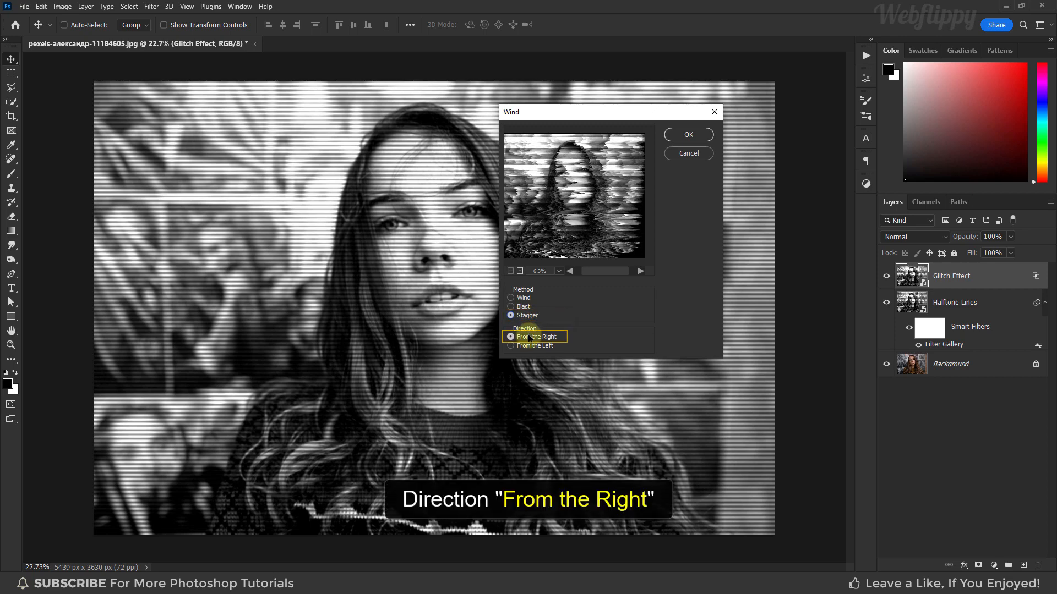
pyautogui.click(675, 133)
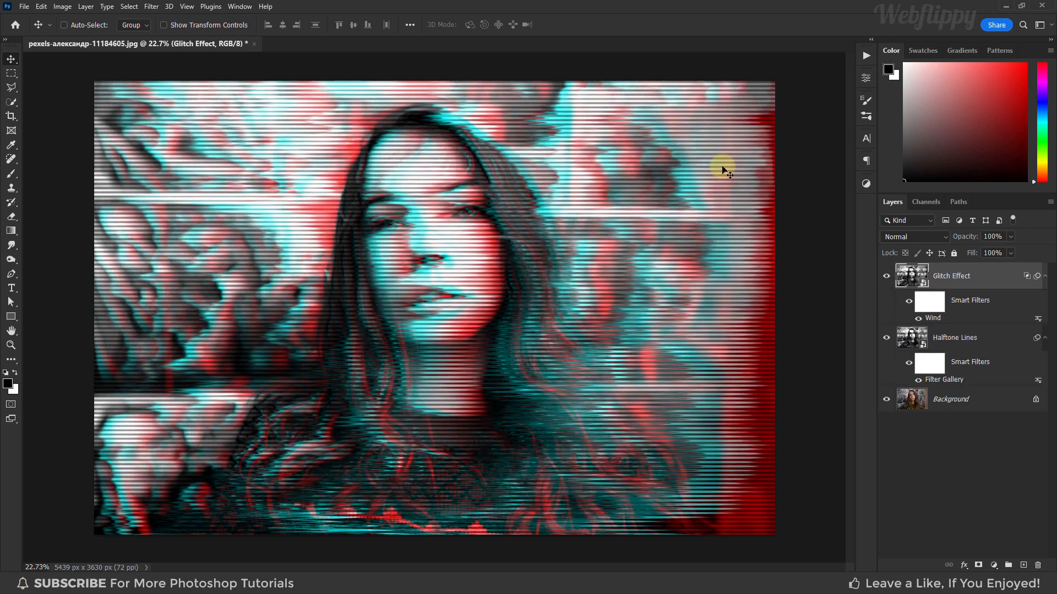
# Paint black over the face on the Wind filter's mask with an enlarged Soft Round brush at 0% hardness, 100% opacity and 100% flow
pyautogui.click(928, 303)
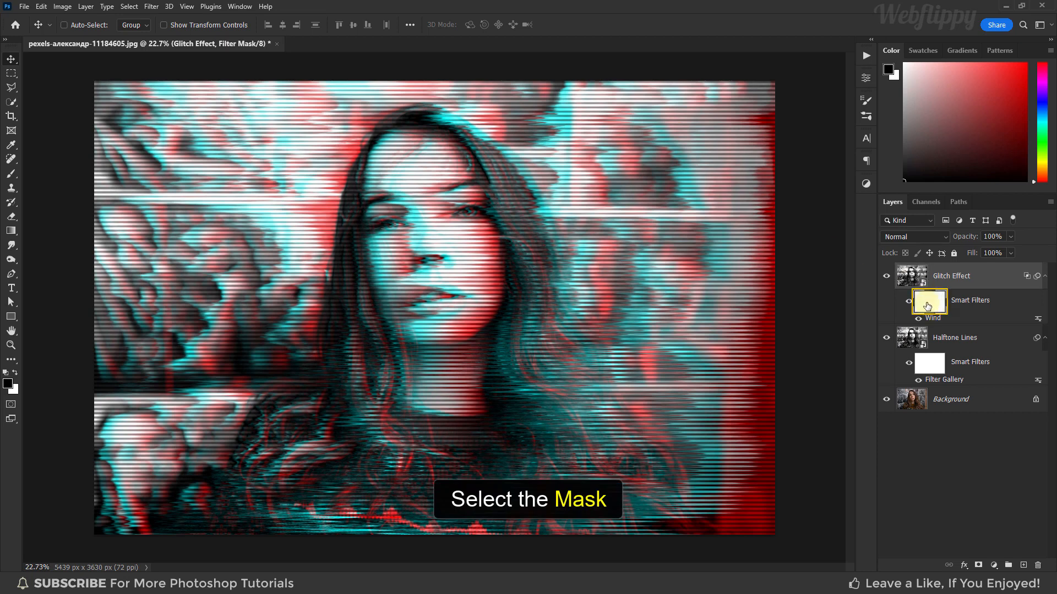
pyautogui.click(12, 176)
pyautogui.moveTo(12, 175); pyautogui.dragTo(44, 175)
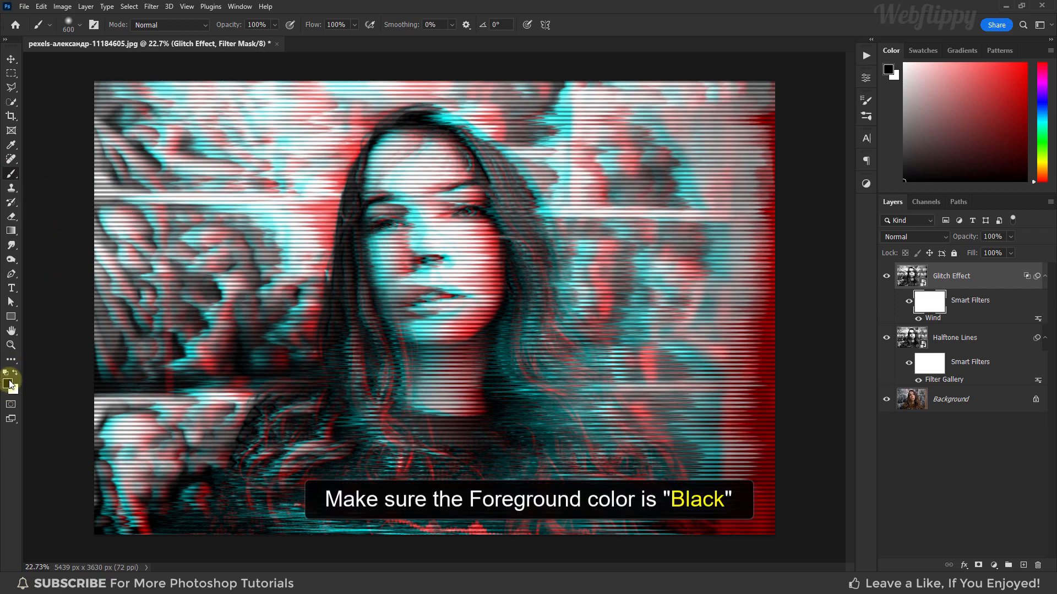
pyautogui.click(75, 25)
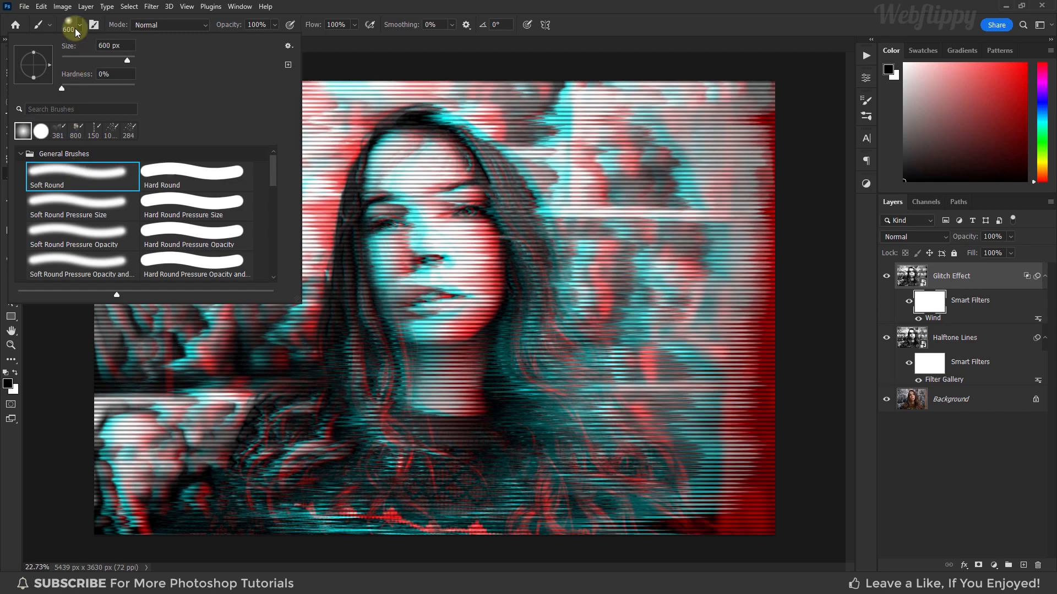
pyautogui.click(73, 24)
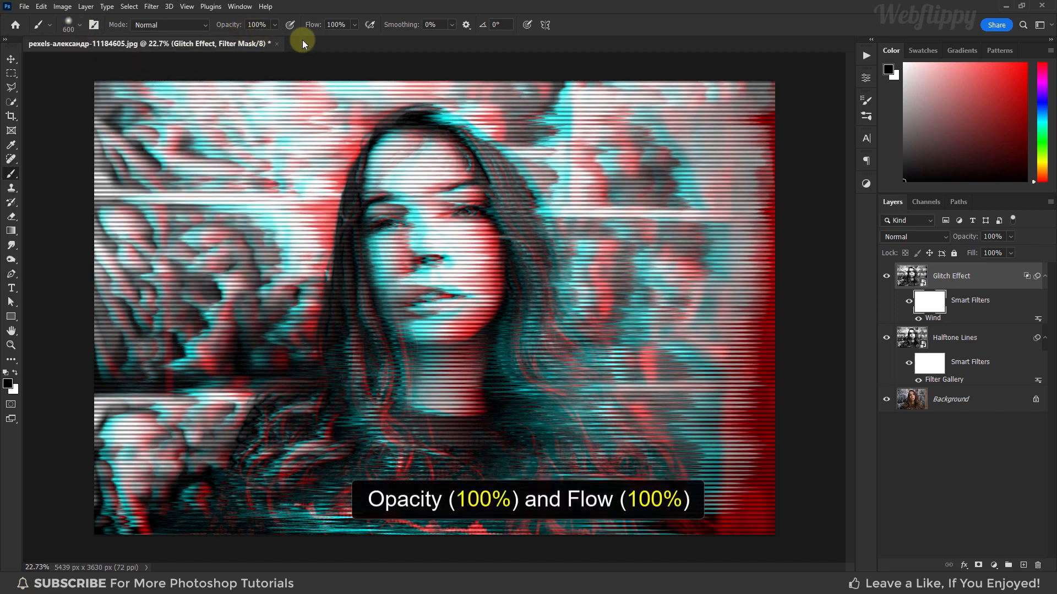
pyautogui.press(']')
pyautogui.press(']')
pyautogui.press(']')
pyautogui.press(']')
pyautogui.press(']')
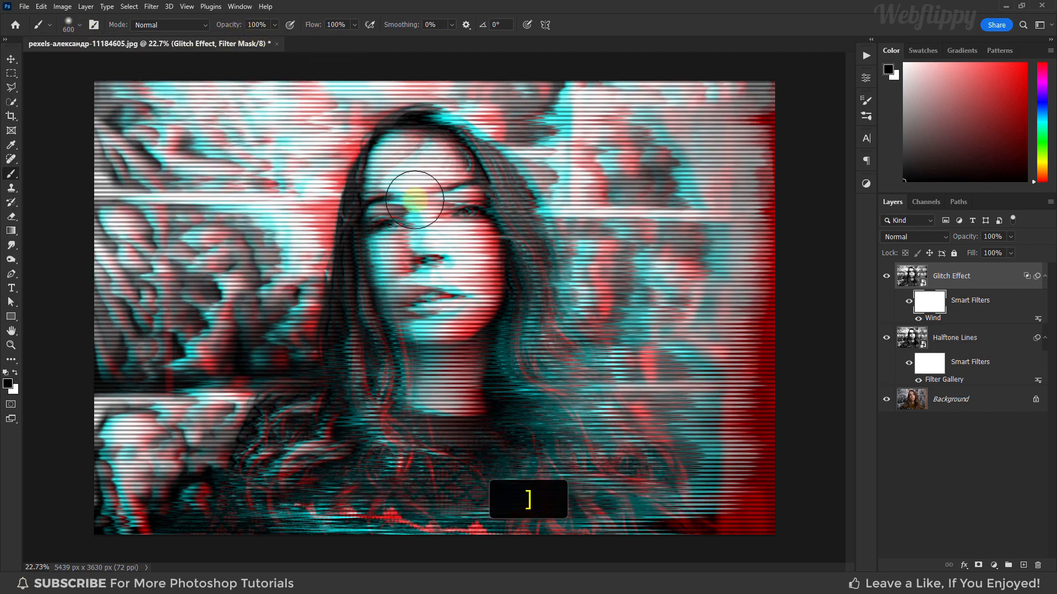
pyautogui.moveTo(420, 207)
pyautogui.mouseDown()
pyautogui.moveTo(433, 264)
pyautogui.moveTo(428, 287)
pyautogui.moveTo(437, 193)
pyautogui.mouseUp()
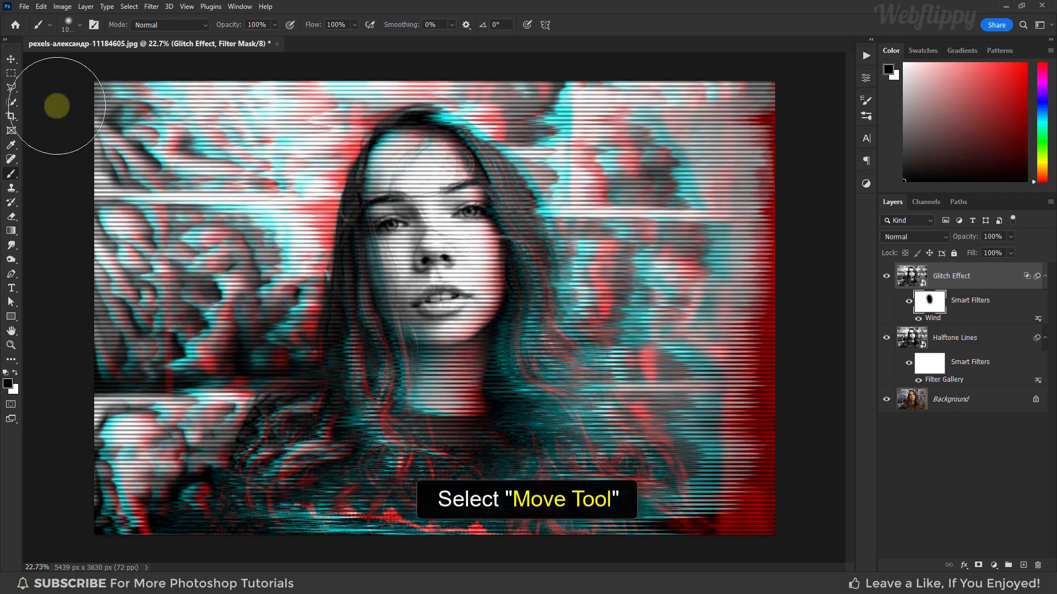
pyautogui.click(11, 59)
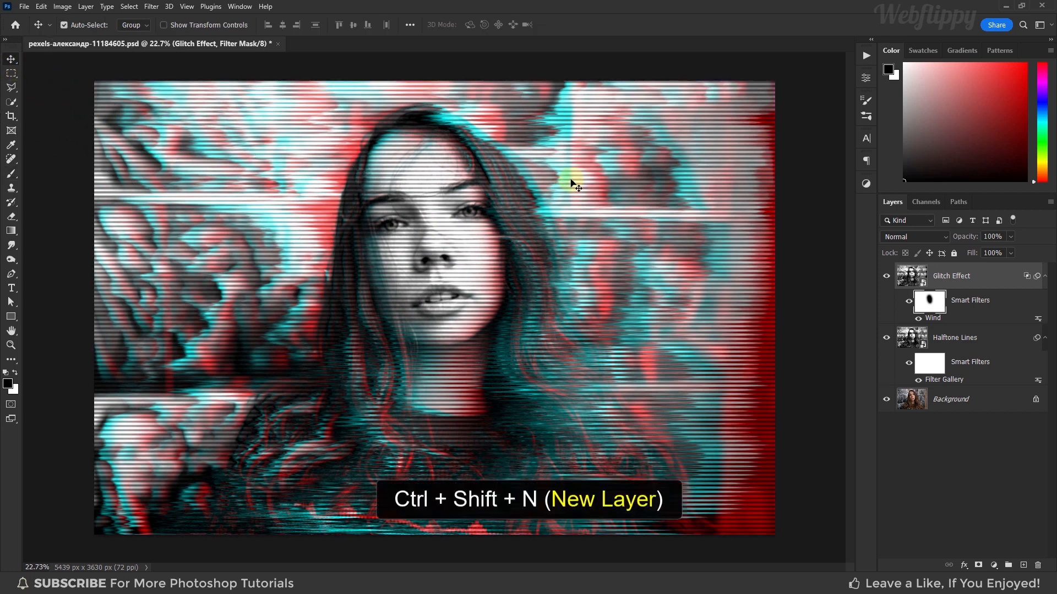
# Create a layer named "Noise" in Linear Light mode filled with 50% gray, and convert it to a smart object
pyautogui.hotkey('ctrl', 'shift', 'n')
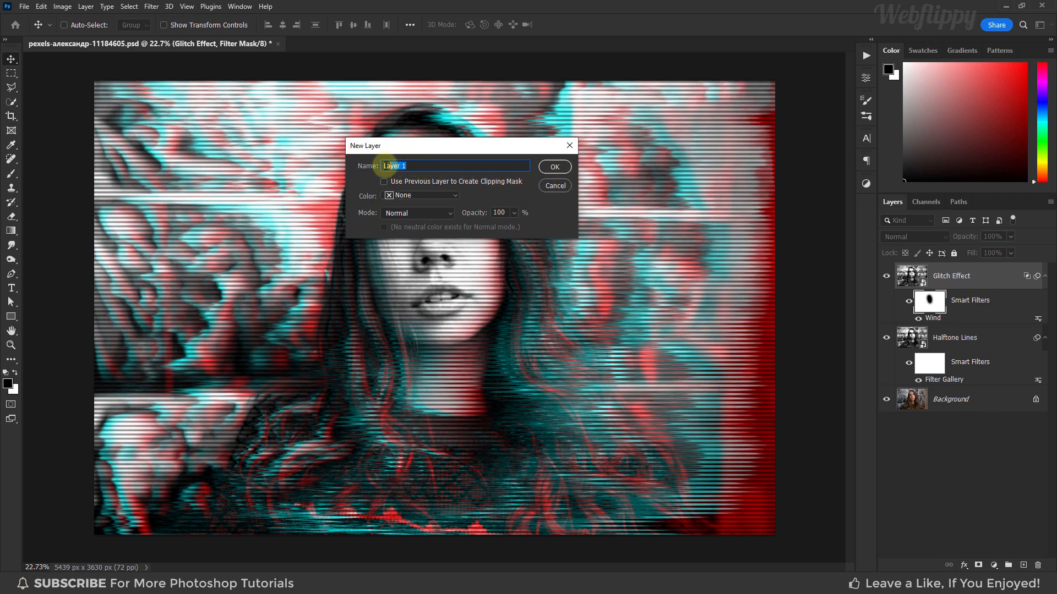
pyautogui.write('Noise')
pyautogui.click(437, 212)
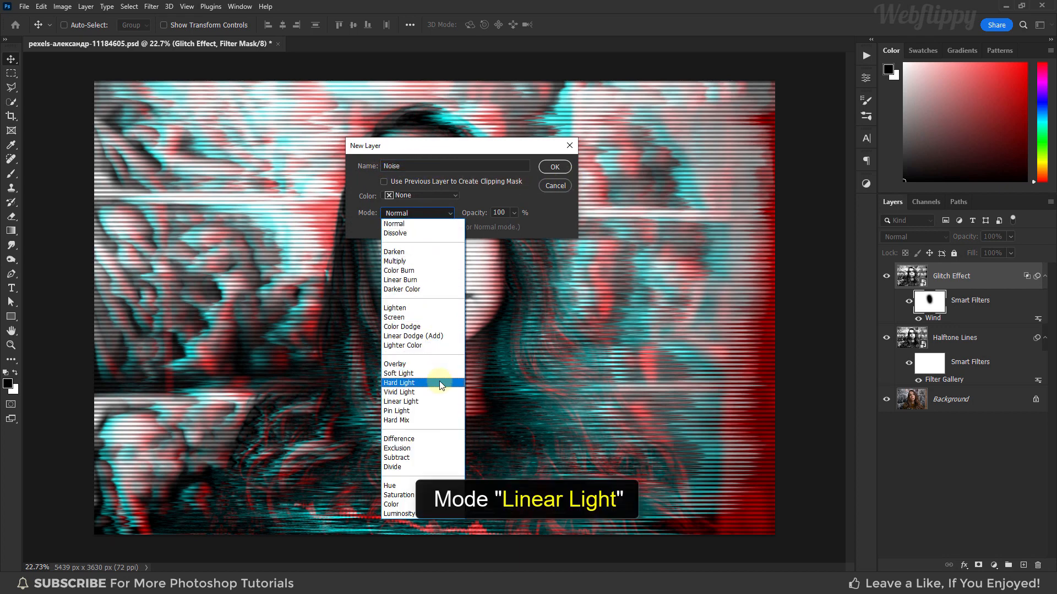
pyautogui.click(434, 401)
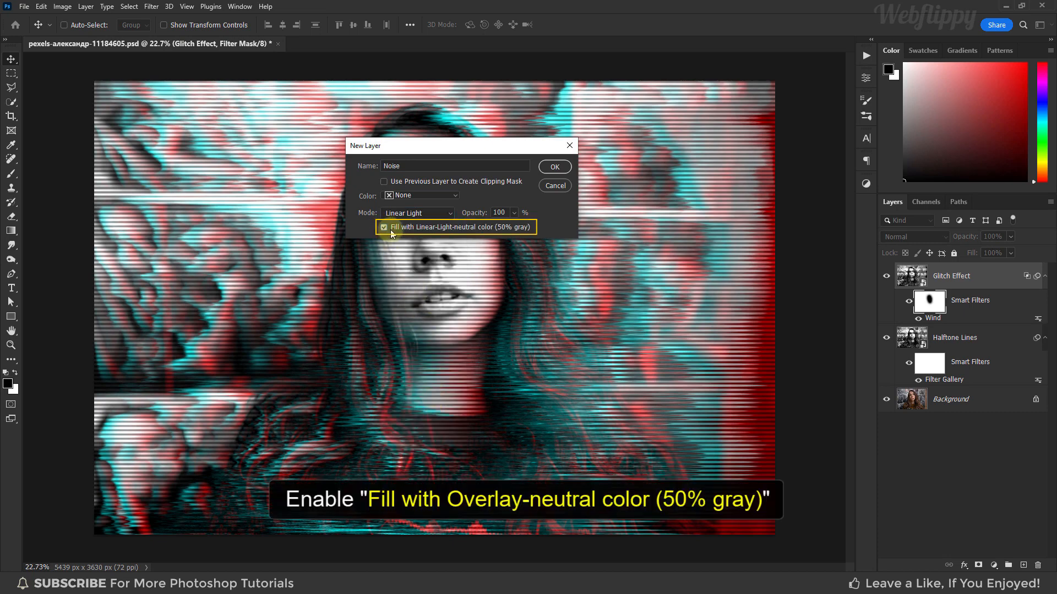
pyautogui.click(545, 168)
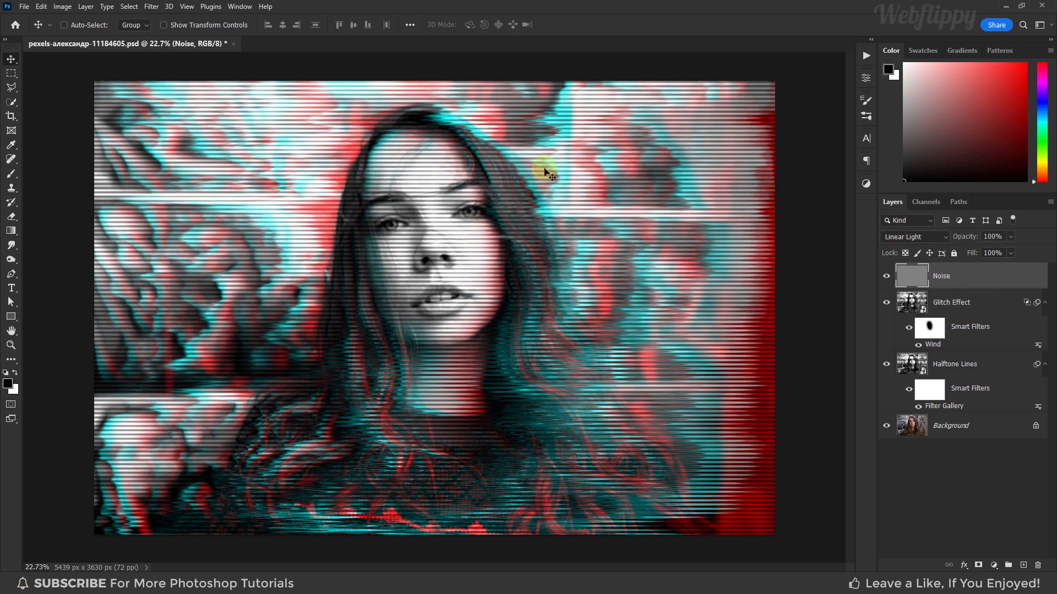
pyautogui.rightClick(980, 276)
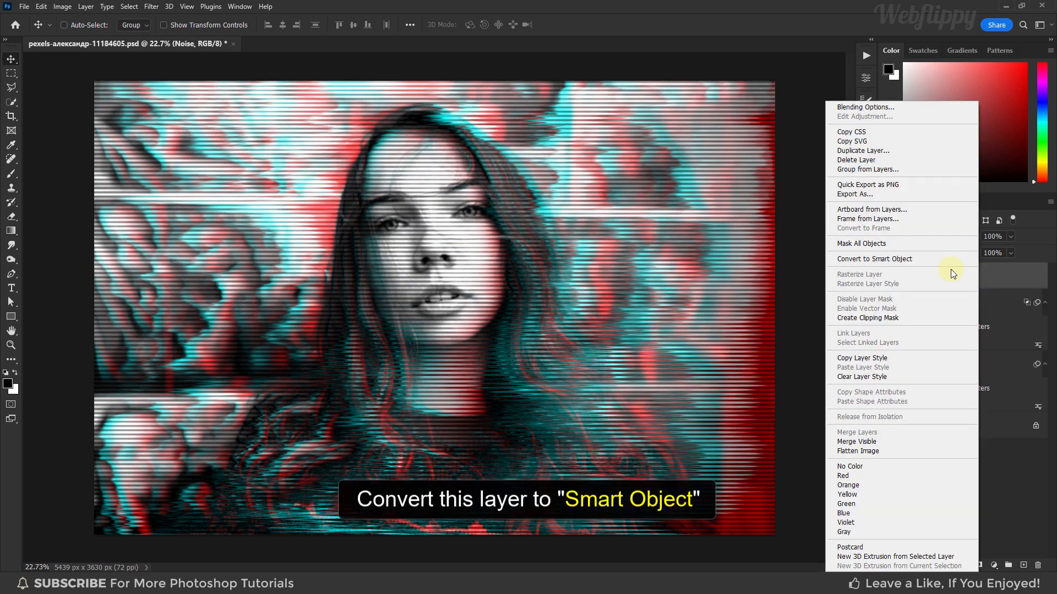
pyautogui.click(941, 259)
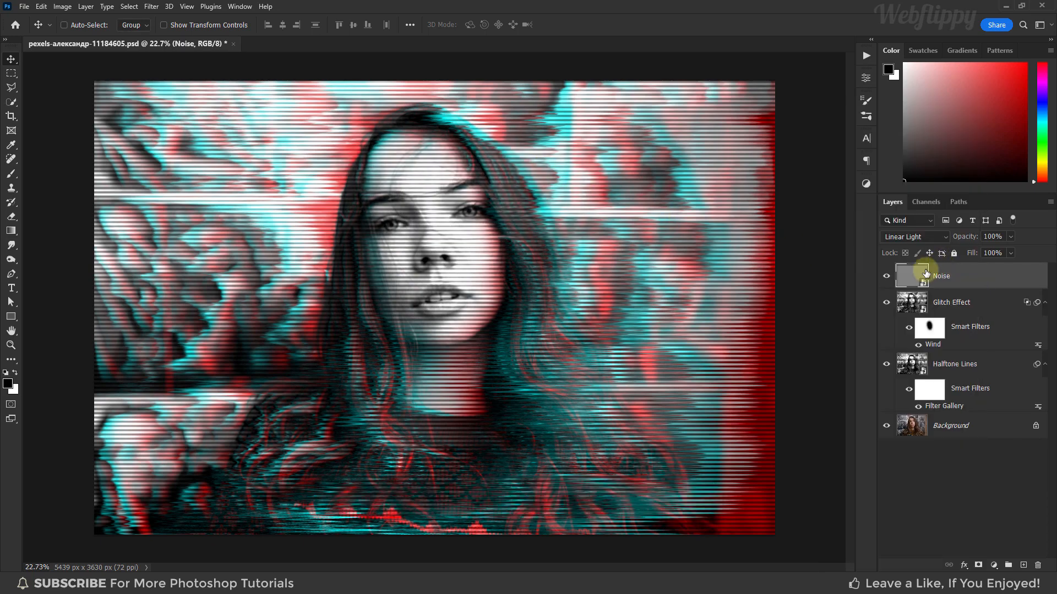
# Apply the Add Noise filter to the Noise layer with an amount of 50% and Uniform distribution
pyautogui.click(159, 7)
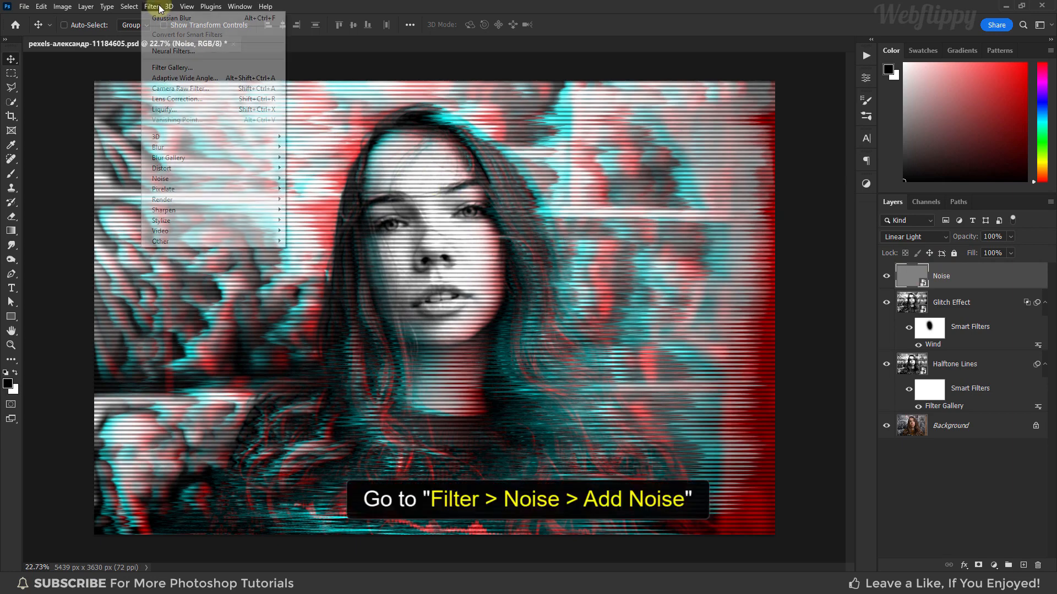
pyautogui.moveTo(208, 179)
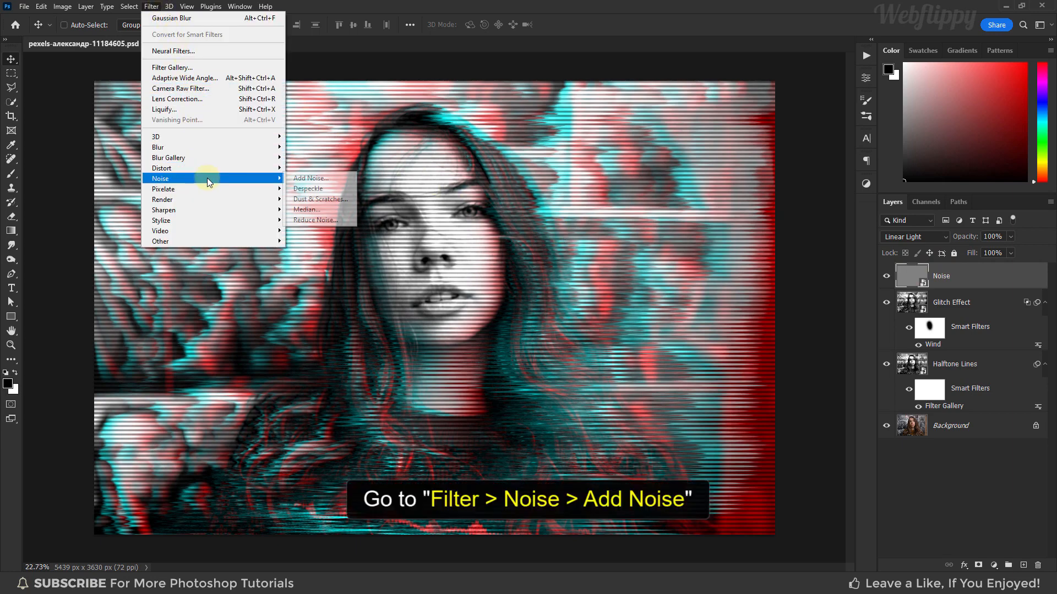
pyautogui.click(311, 178)
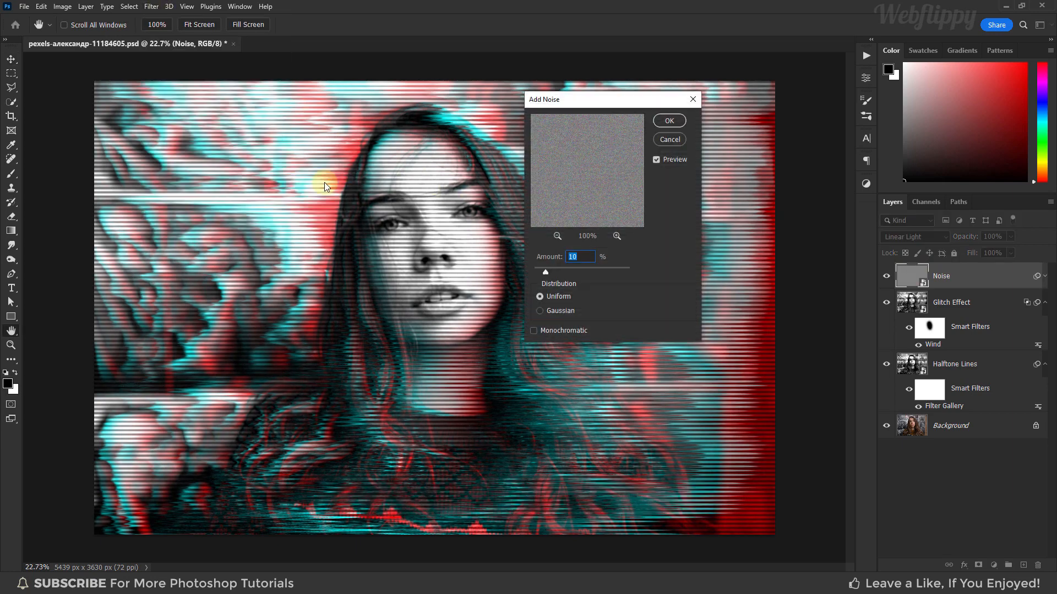
pyautogui.doubleClick(570, 256)
pyautogui.write('50')
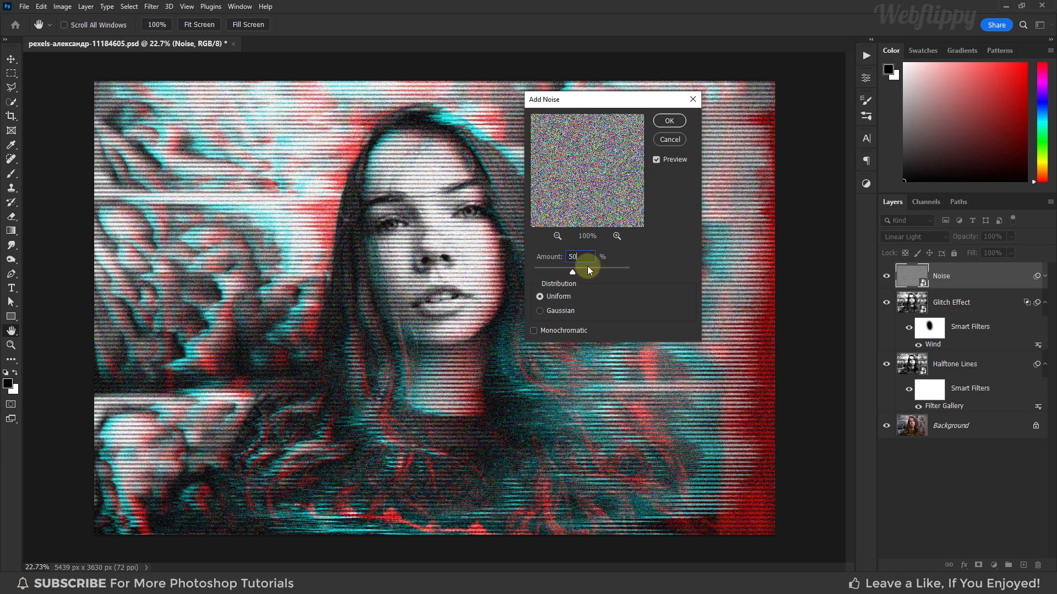
pyautogui.click(560, 299)
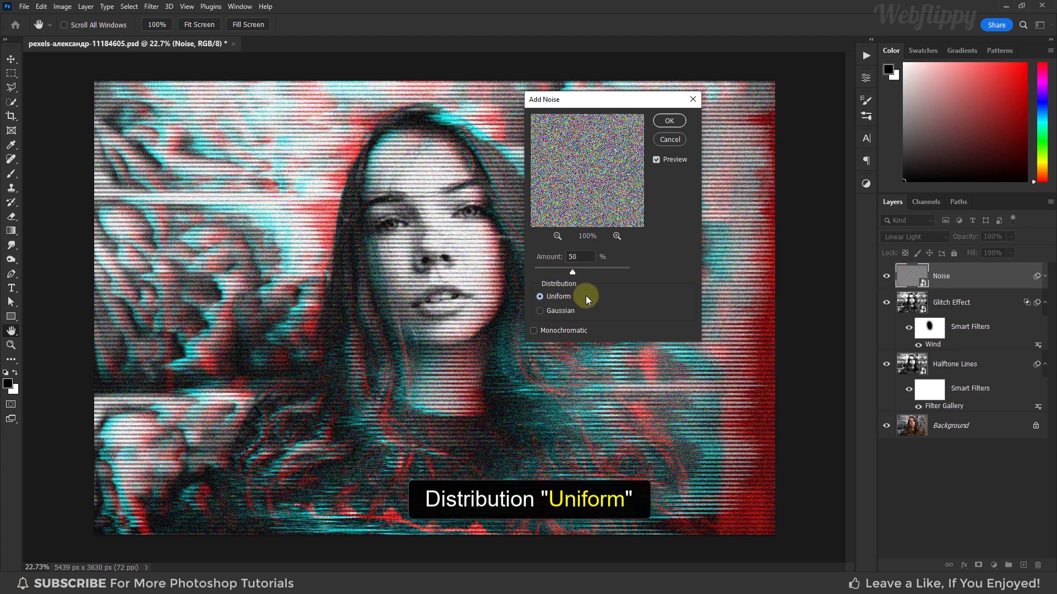
pyautogui.click(666, 123)
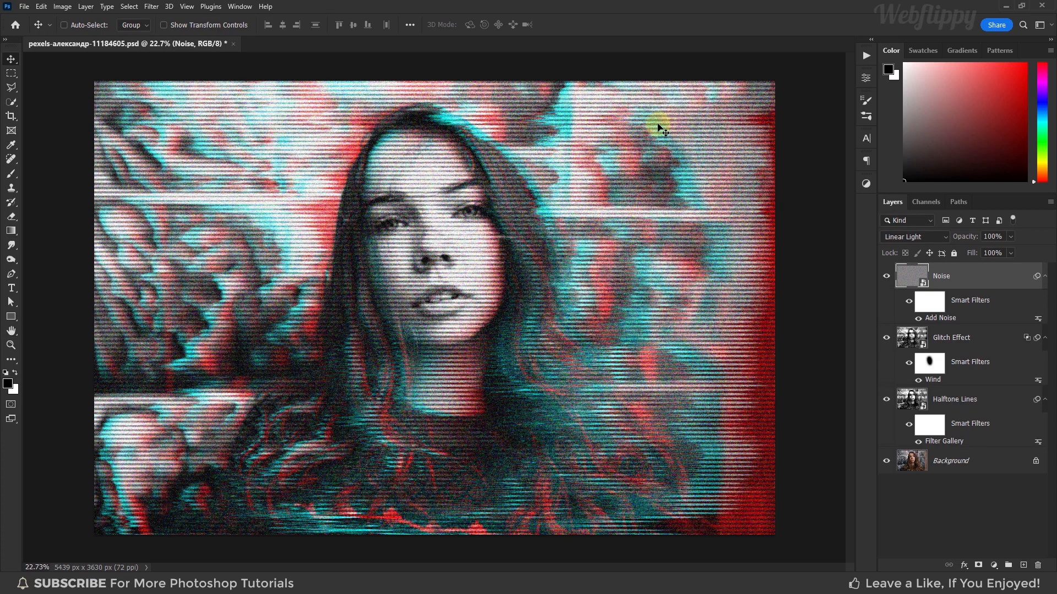
# Apply a Gaussian Blur with a radius of 1.0 pixel to the Noise layer
pyautogui.click(151, 6)
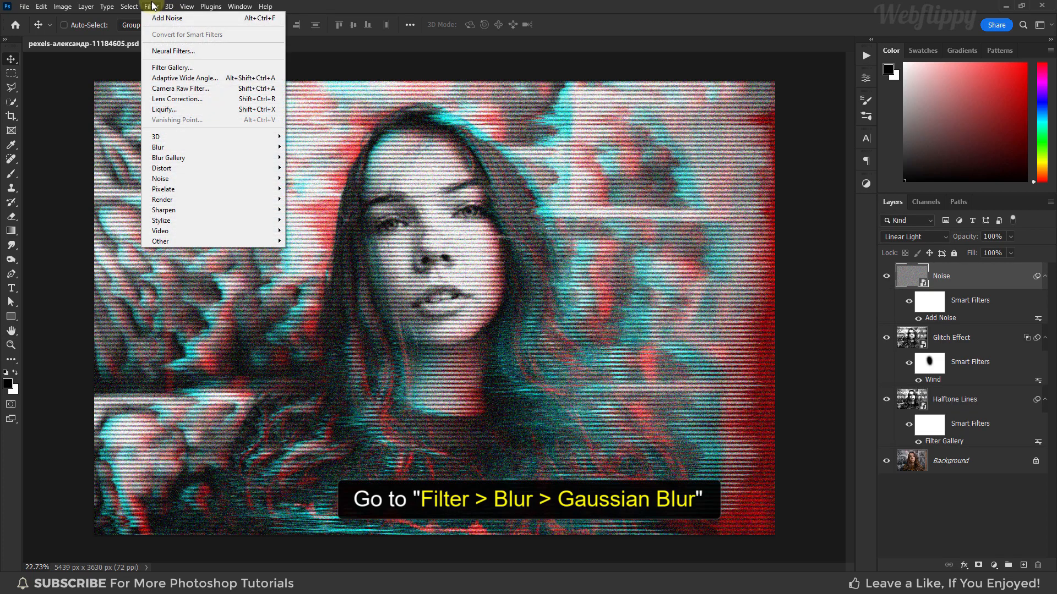
pyautogui.moveTo(202, 146)
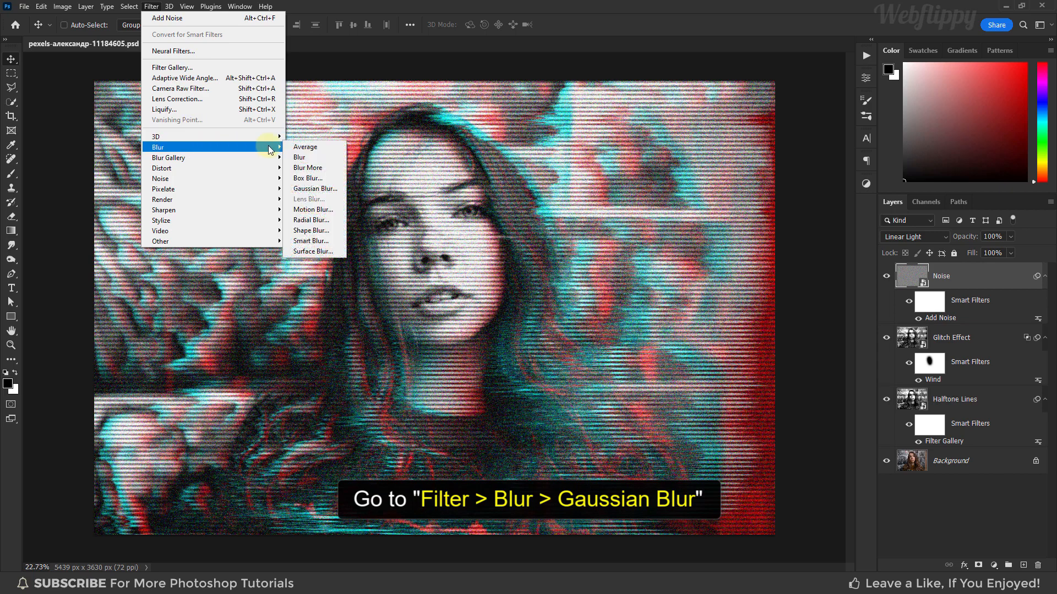
pyautogui.click(314, 189)
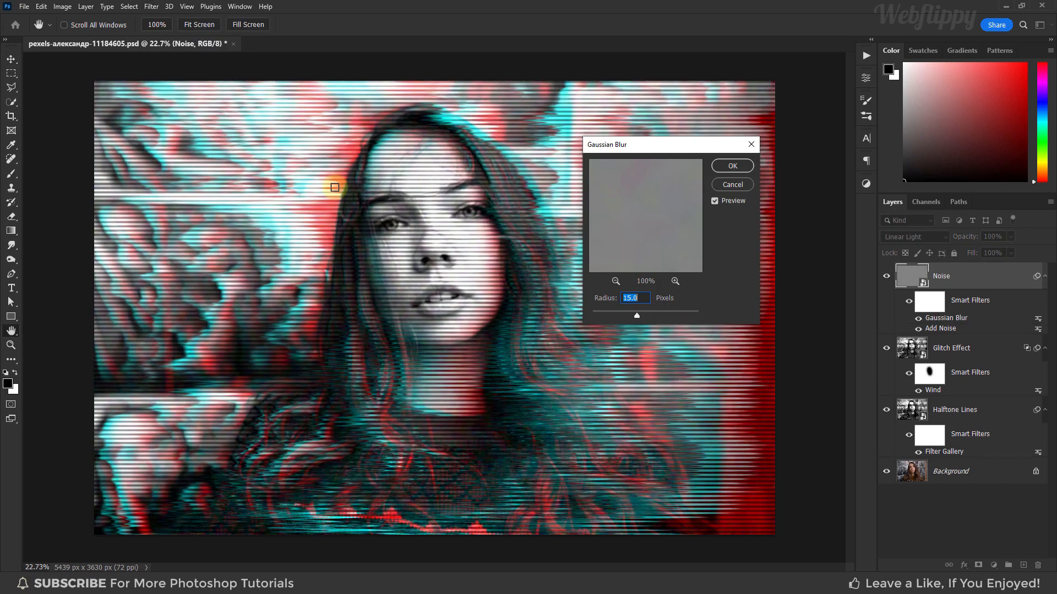
pyautogui.write('1')
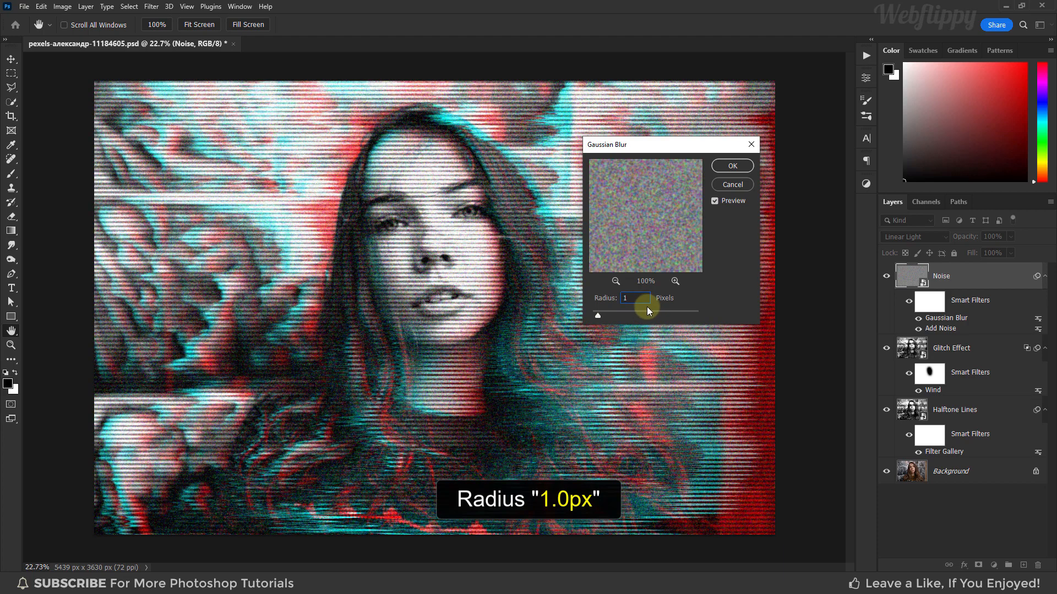
pyautogui.click(544, 227)
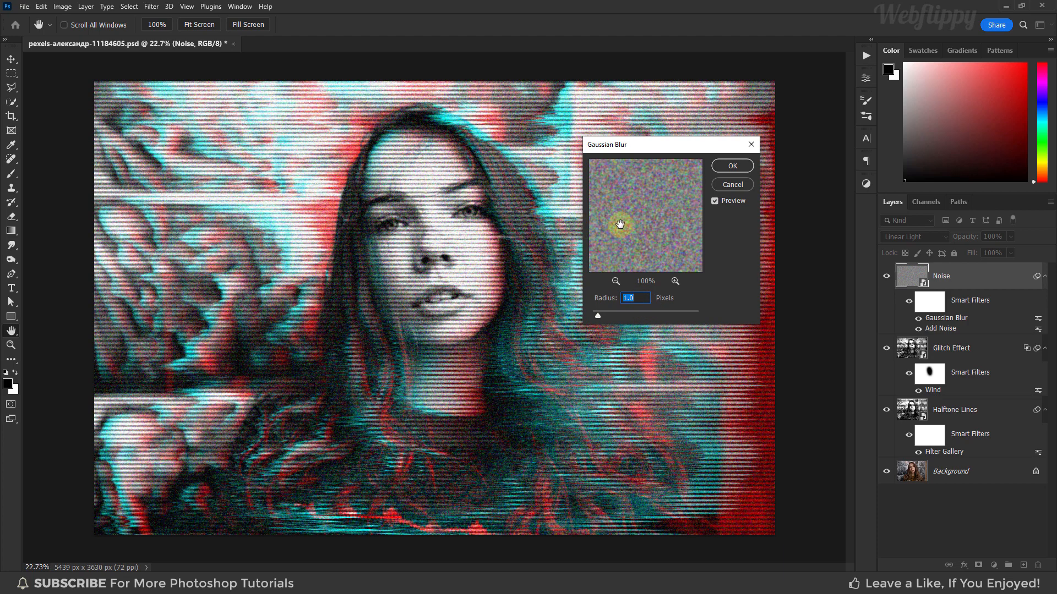
pyautogui.click(731, 166)
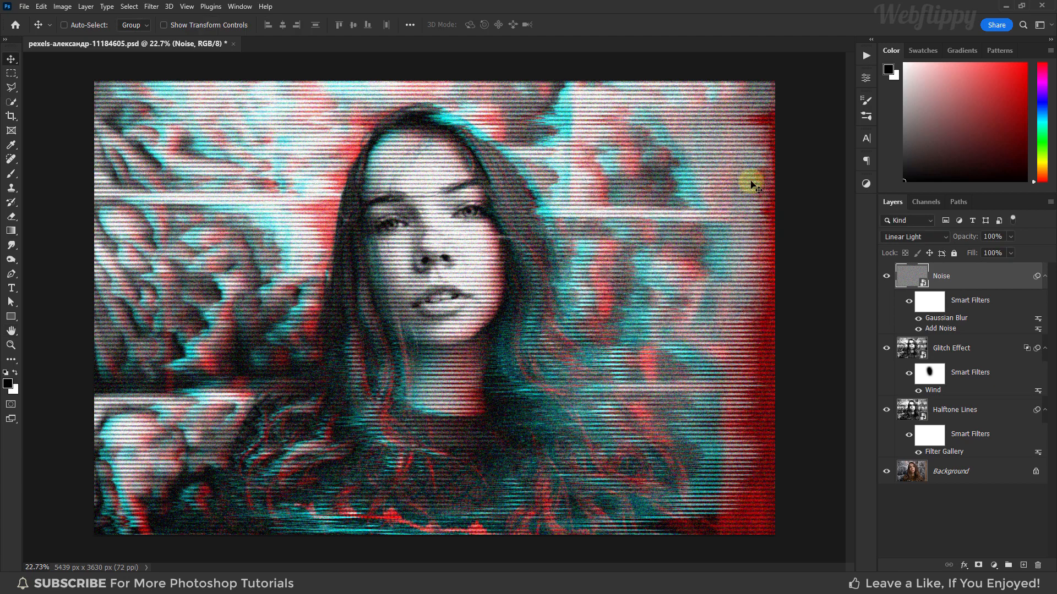
# Set the Noise layer's opacity to 50% and compare the image with and without the layer
pyautogui.click(1012, 237)
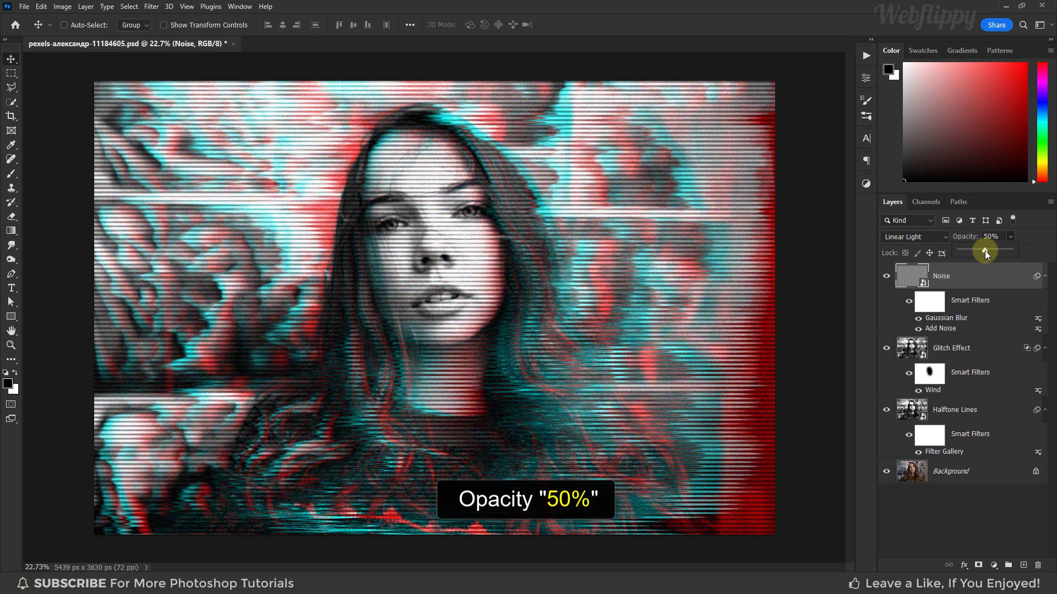
pyautogui.click(887, 276)
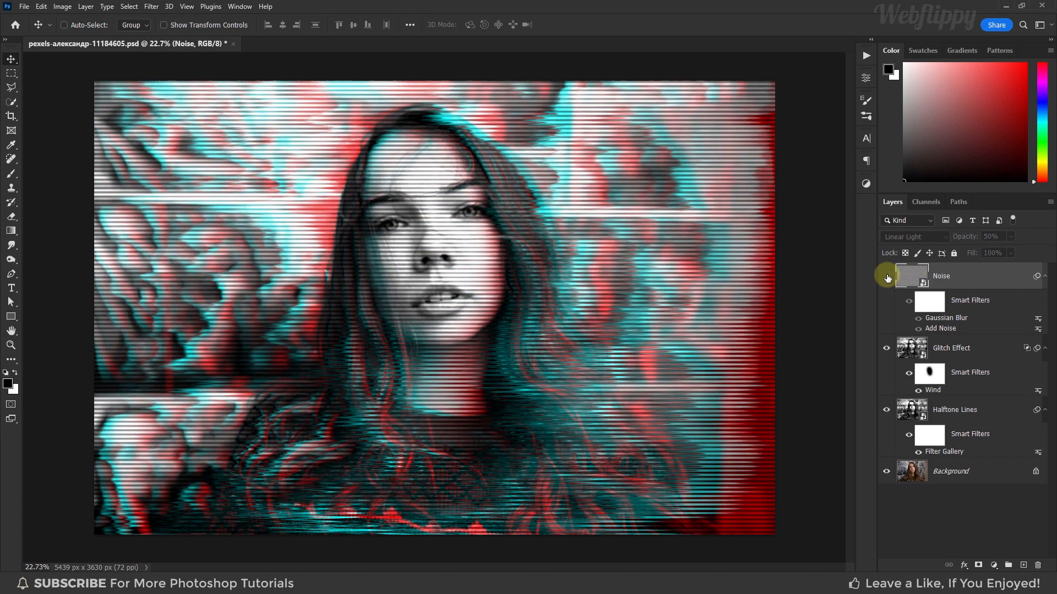
pyautogui.click(886, 276)
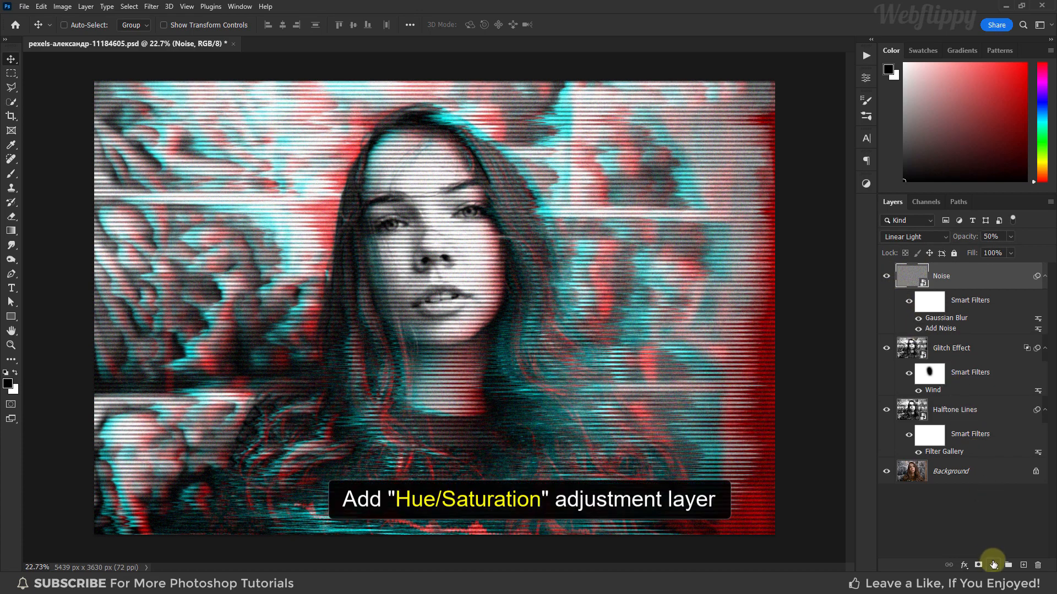
# Add a Hue/Saturation adjustment layer with Hue set to +178 and compare the image with and without it
pyautogui.click(993, 565)
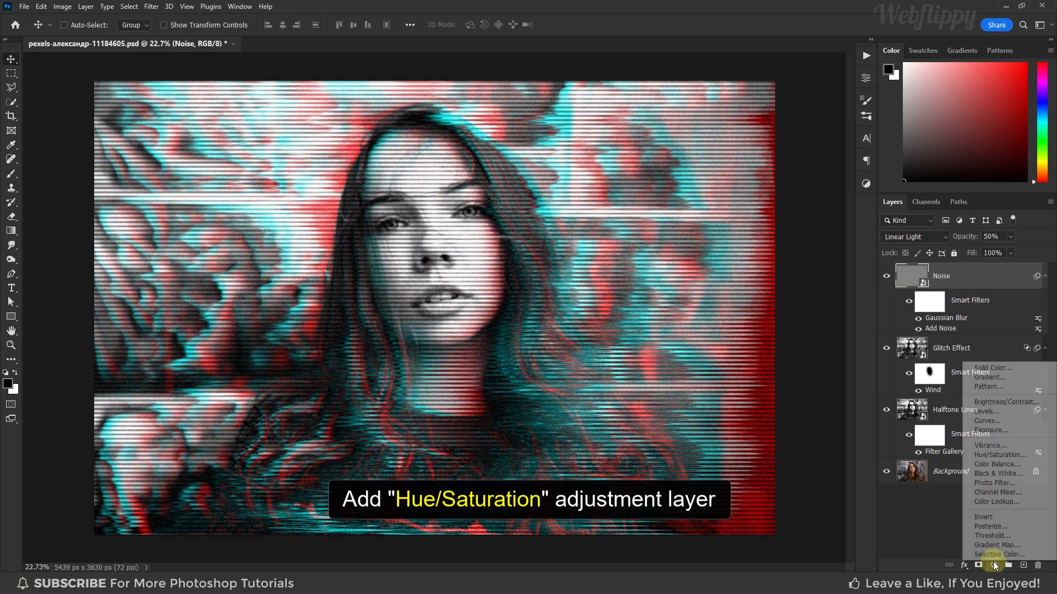
pyautogui.click(1007, 455)
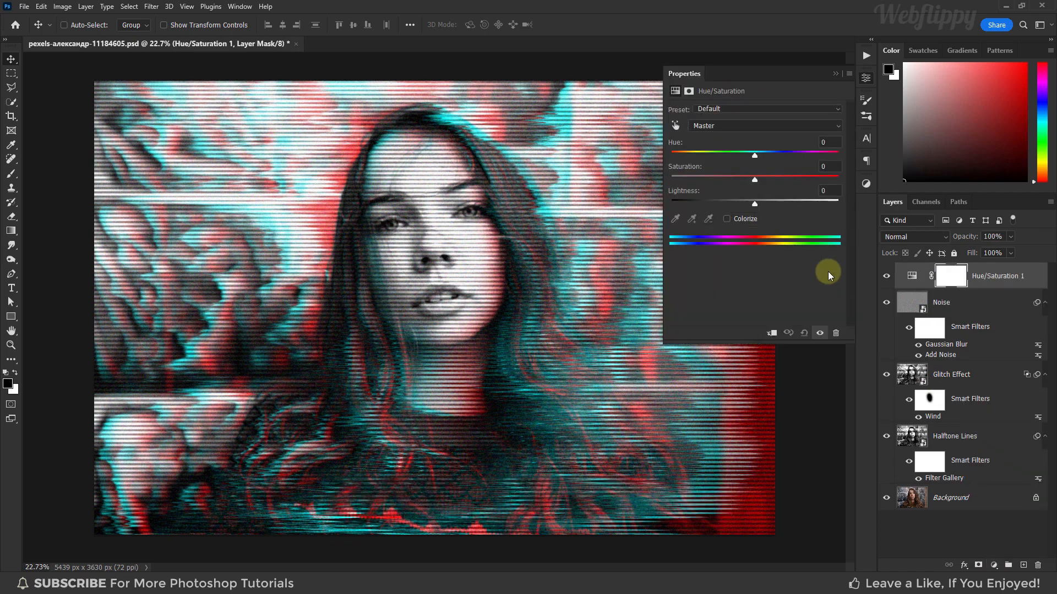
pyautogui.moveTo(755, 156); pyautogui.dragTo(837, 157)
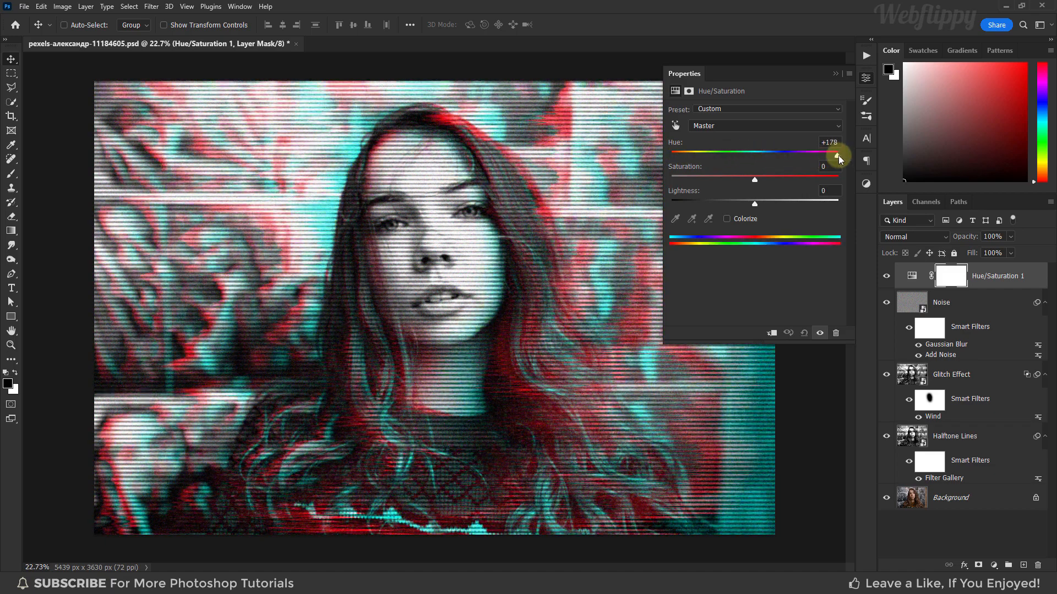
pyautogui.click(835, 74)
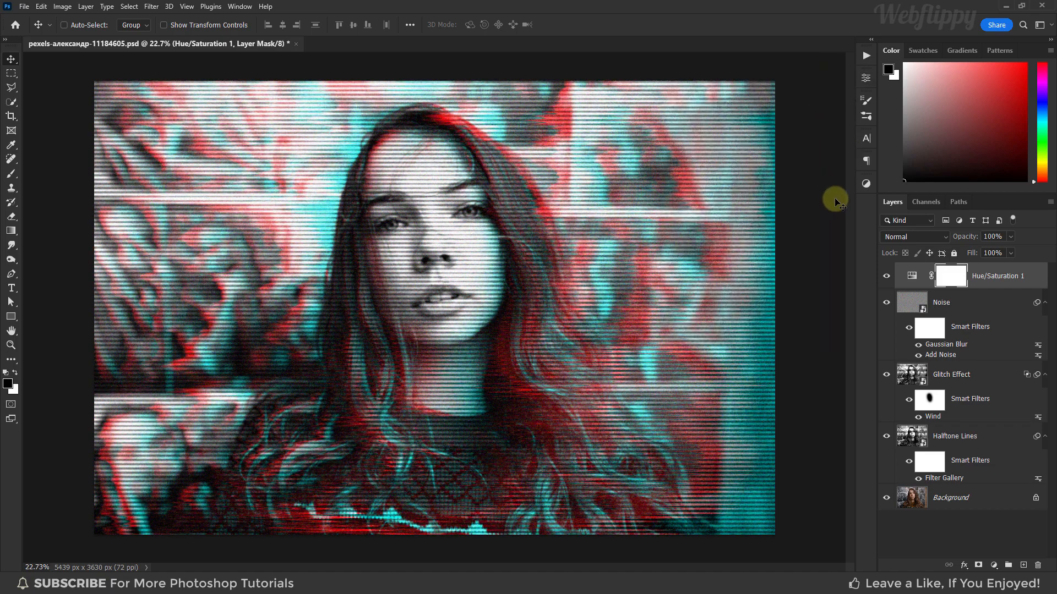
pyautogui.click(886, 279)
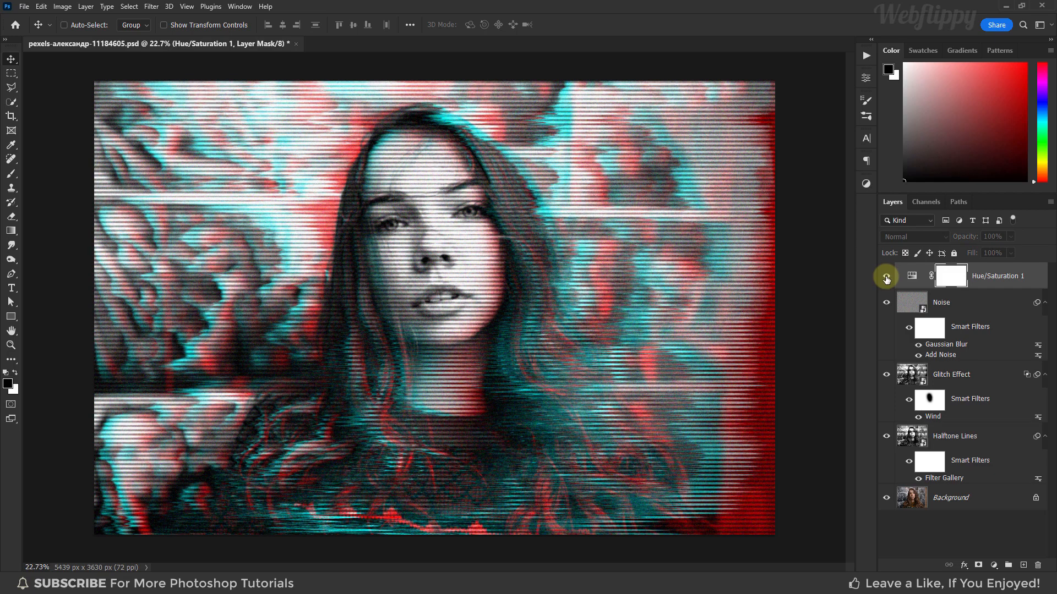
pyautogui.click(887, 279)
# Show the Background layer alone and all layers in turn to compare the original photo with the finished effect
pyautogui.click(912, 501)
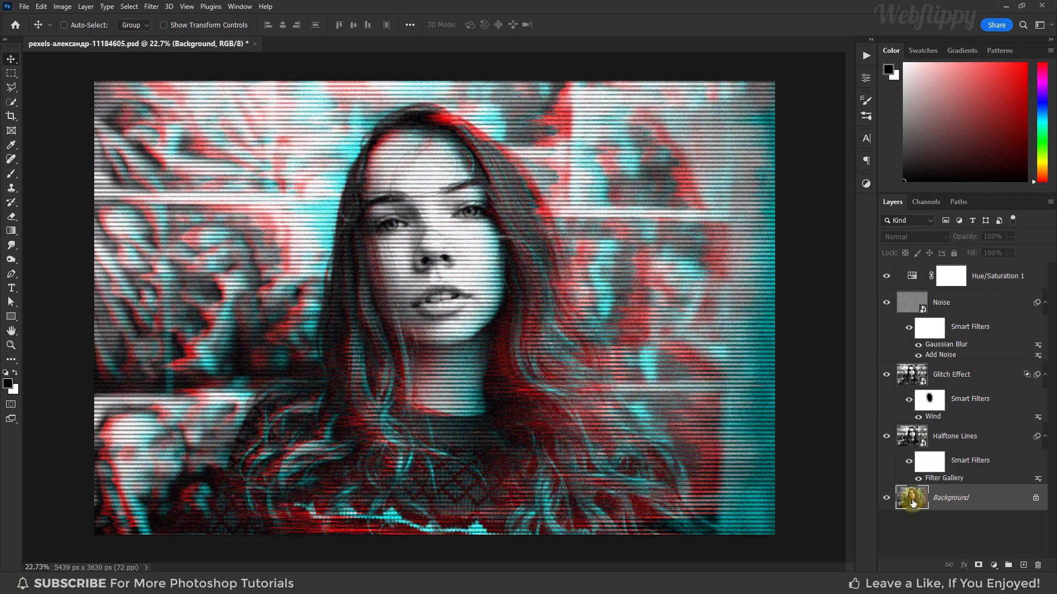
pyautogui.keyDown('alt'); pyautogui.click(886, 498); pyautogui.keyUp('alt')
pyautogui.keyDown('alt'); pyautogui.click(886, 500); pyautogui.keyUp('alt')
pyautogui.keyDown('alt'); pyautogui.click(886, 500); pyautogui.keyUp('alt')
pyautogui.keyDown('alt'); pyautogui.click(886, 499); pyautogui.keyUp('alt')
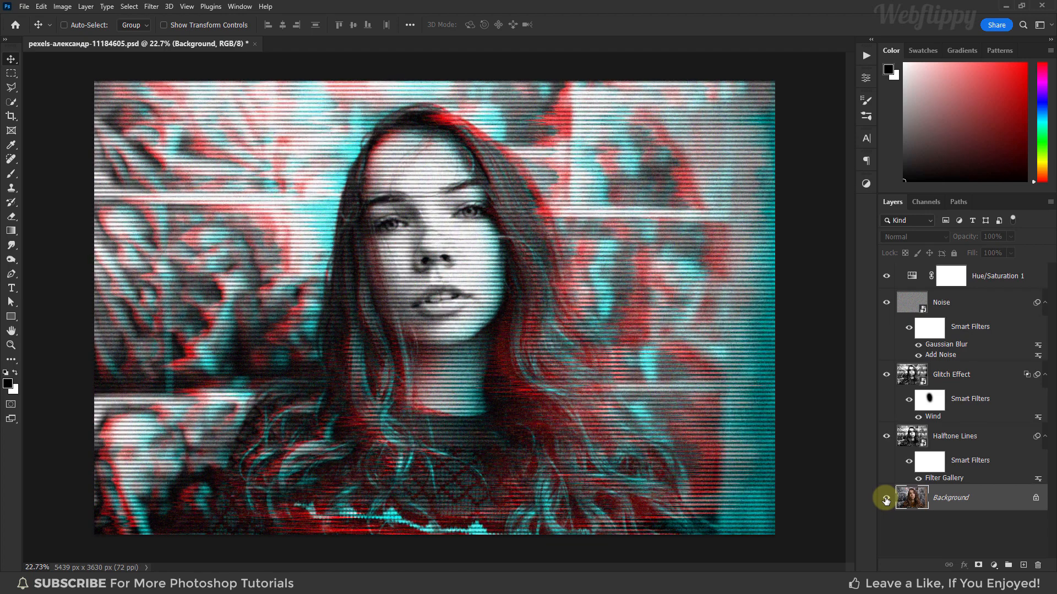